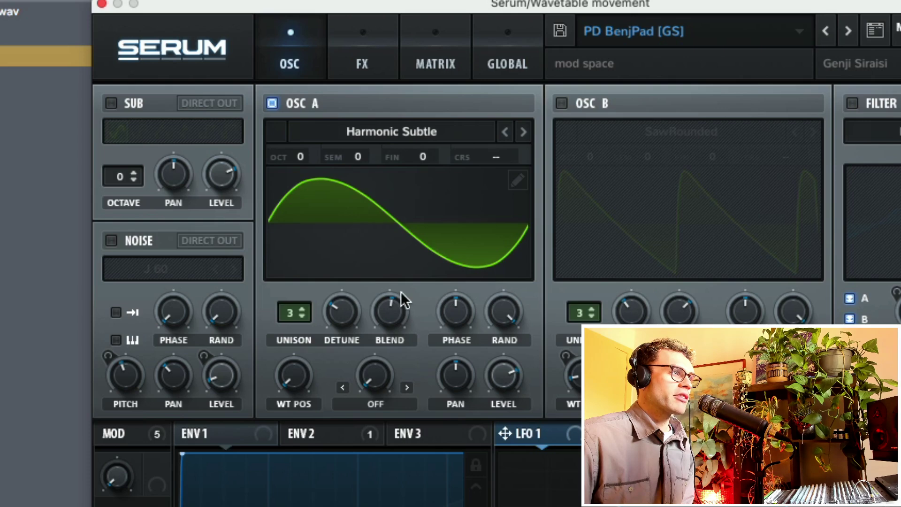
# Sweep Osc A's WT POS across the Harmonic Subtle frames in flat and 3D views, leaving it high
pyautogui.moveTo(296, 387)
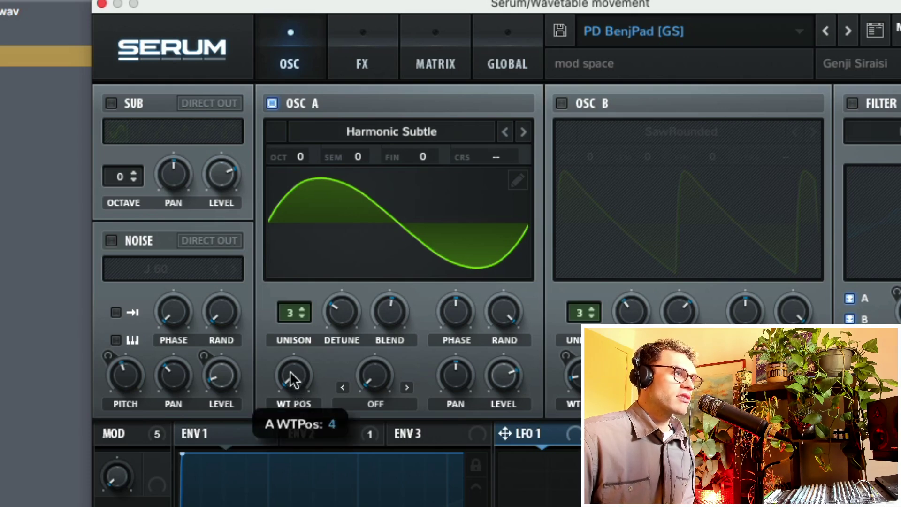
pyautogui.moveTo(292, 266); pyautogui.dragTo(294, 248)
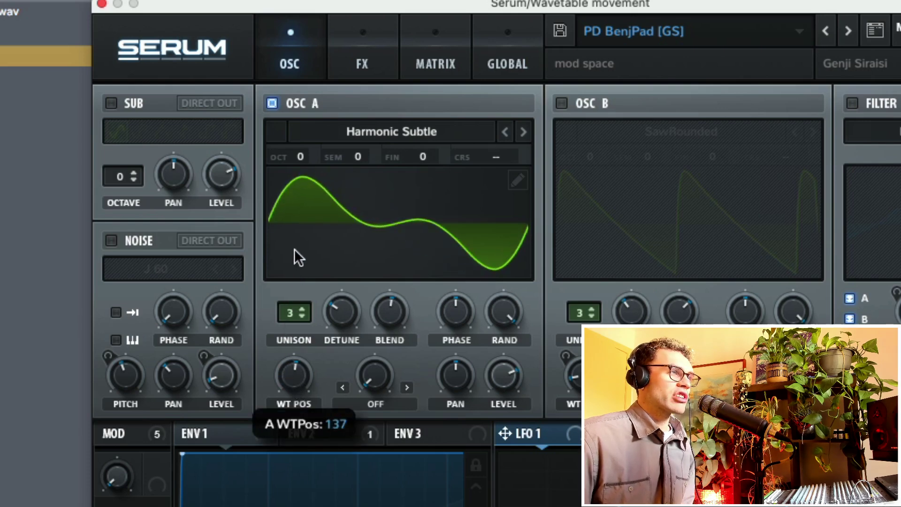
pyautogui.moveTo(308, 181); pyautogui.dragTo(375, 216)
pyautogui.click(370, 235)
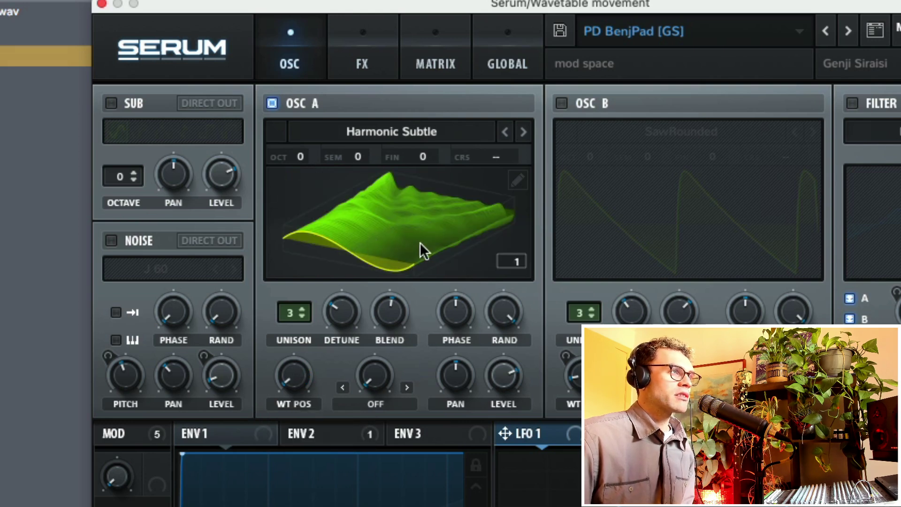
pyautogui.moveTo(303, 382); pyautogui.dragTo(296, 317)
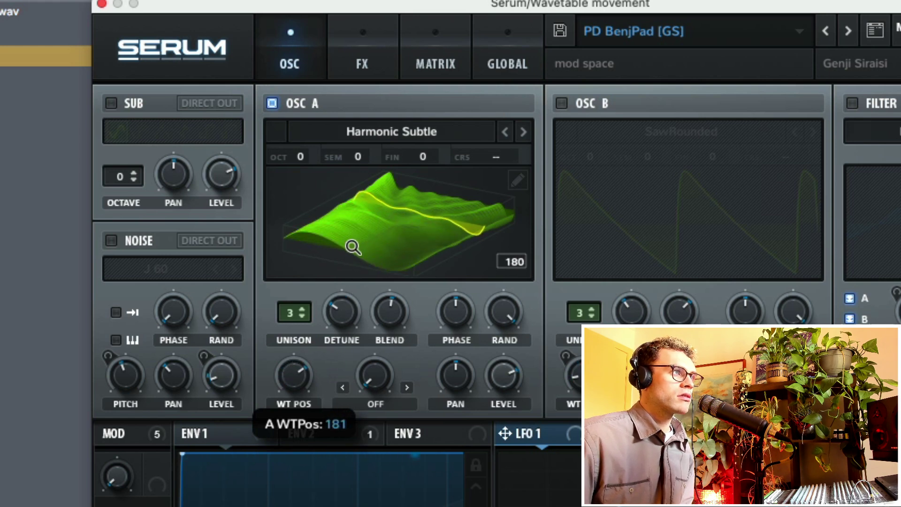
pyautogui.click(358, 200)
pyautogui.moveTo(292, 388); pyautogui.dragTo(325, 299)
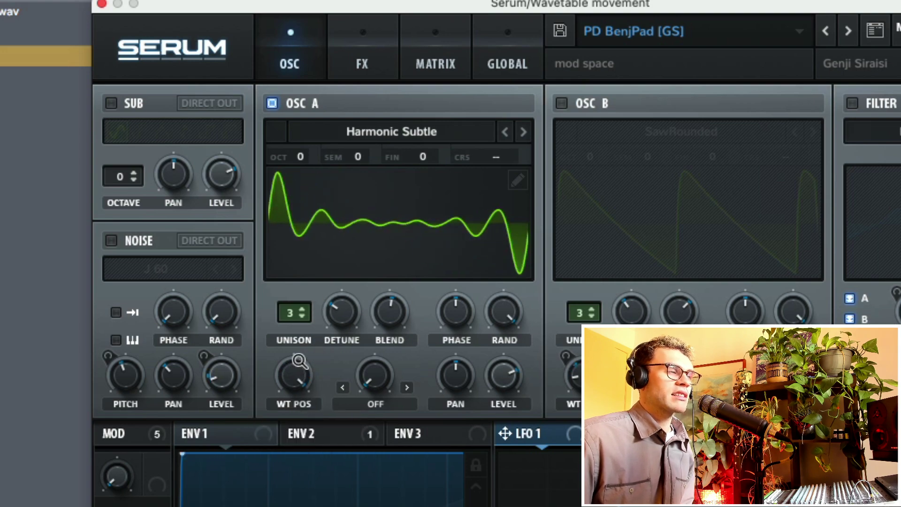
# Reset Osc A's WT POS to its first sine frame and browse the wavetable folders
pyautogui.doubleClick(297, 377)
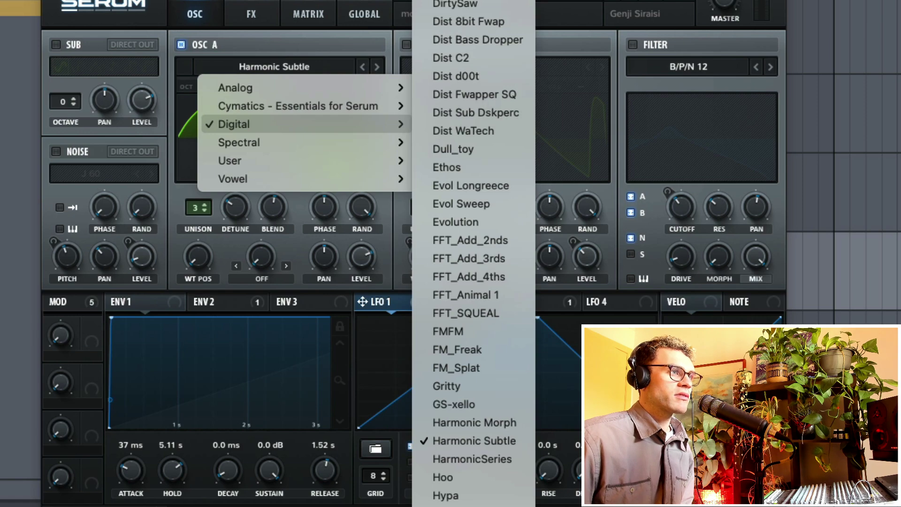
pyautogui.scroll(-5, 474, 253)
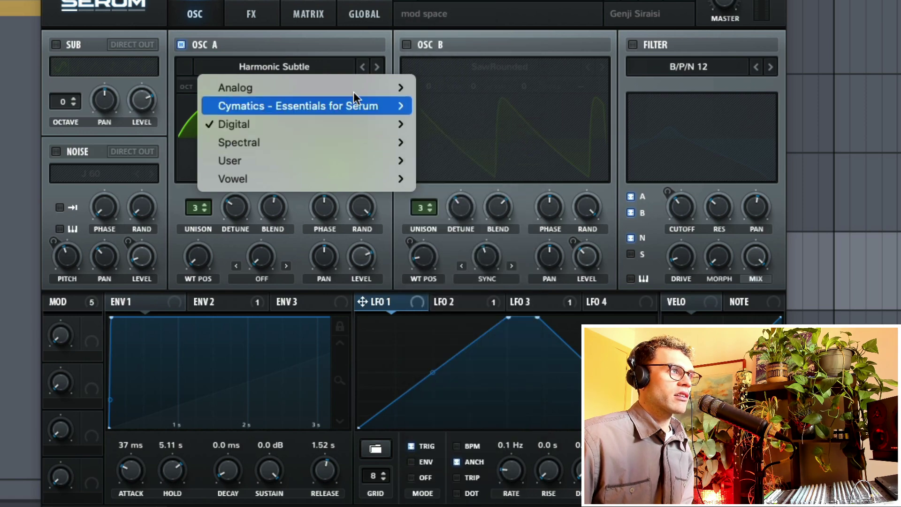
pyautogui.moveTo(353, 90)
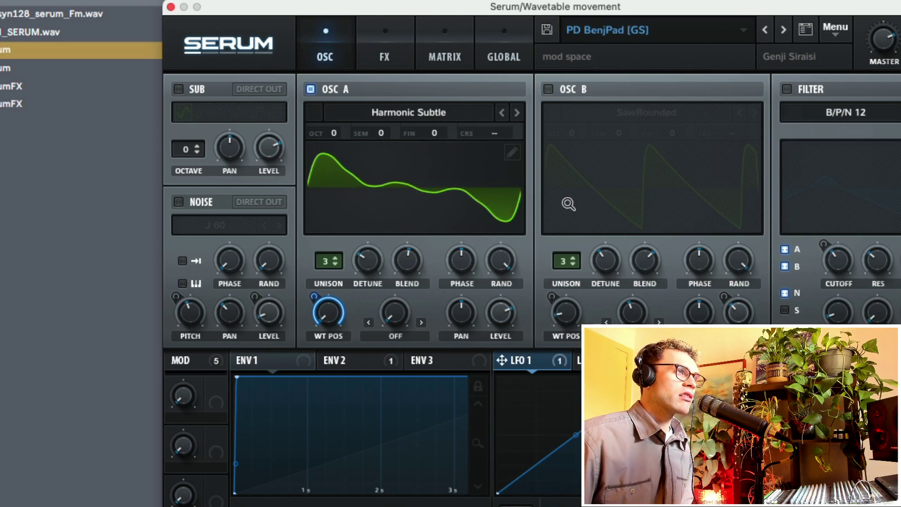
# Enable Osc B's SawRounded wavetable and sweep its WT POS up and back down in 3D
pyautogui.click(549, 89)
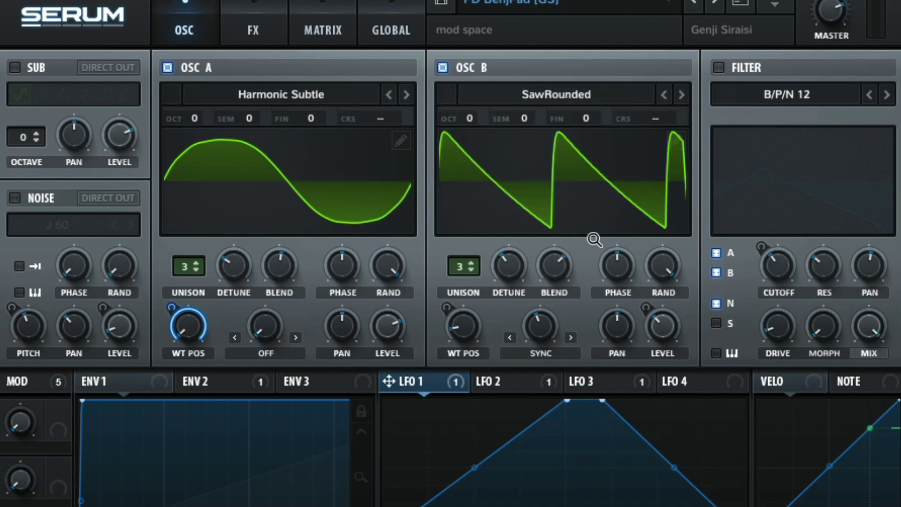
pyautogui.click(594, 181)
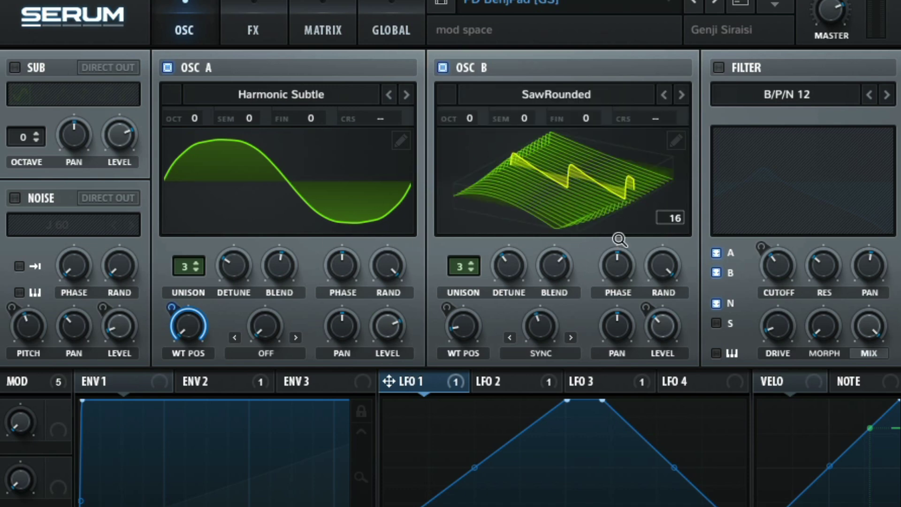
pyautogui.moveTo(461, 358); pyautogui.dragTo(474, 176)
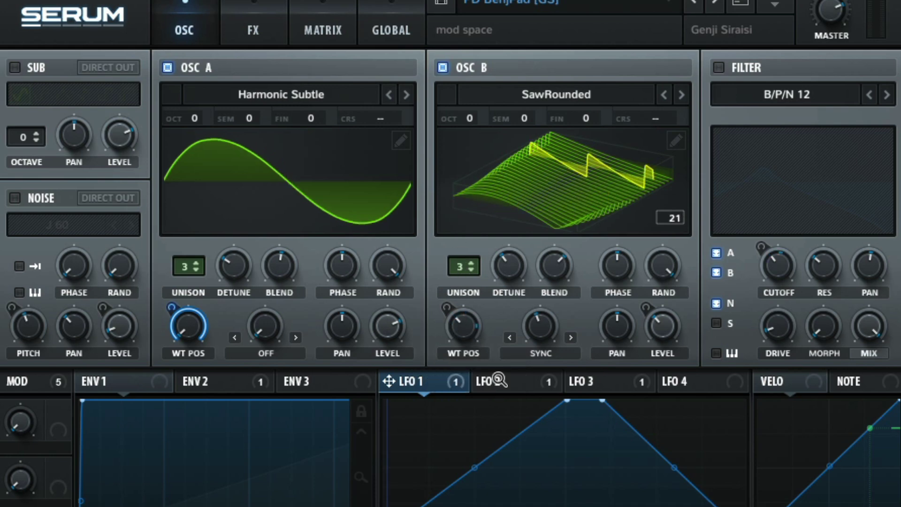
pyautogui.moveTo(463, 330); pyautogui.dragTo(460, 358)
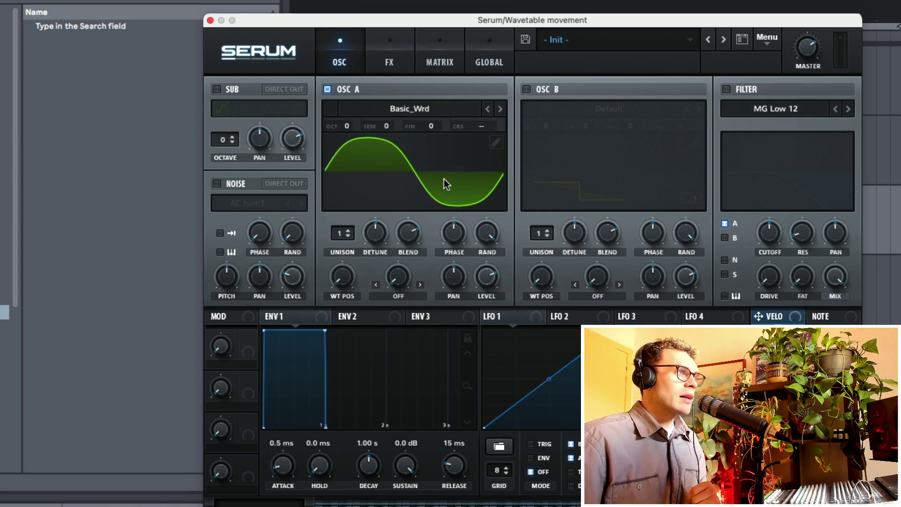
# Audition Osc A's frames from sine toward square, then drag LFO 1's peak right into a rising ramp
pyautogui.click(390, 189)
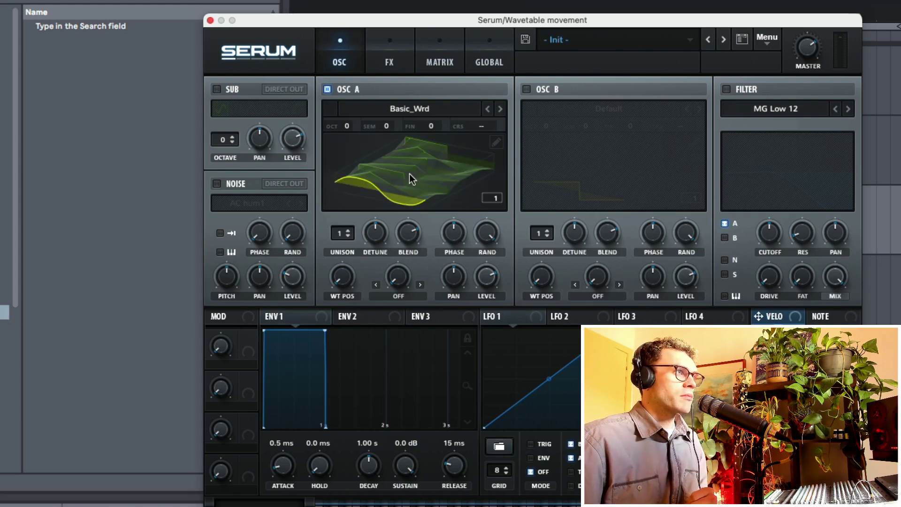
pyautogui.click(412, 179)
pyautogui.moveTo(338, 247); pyautogui.dragTo(398, 365)
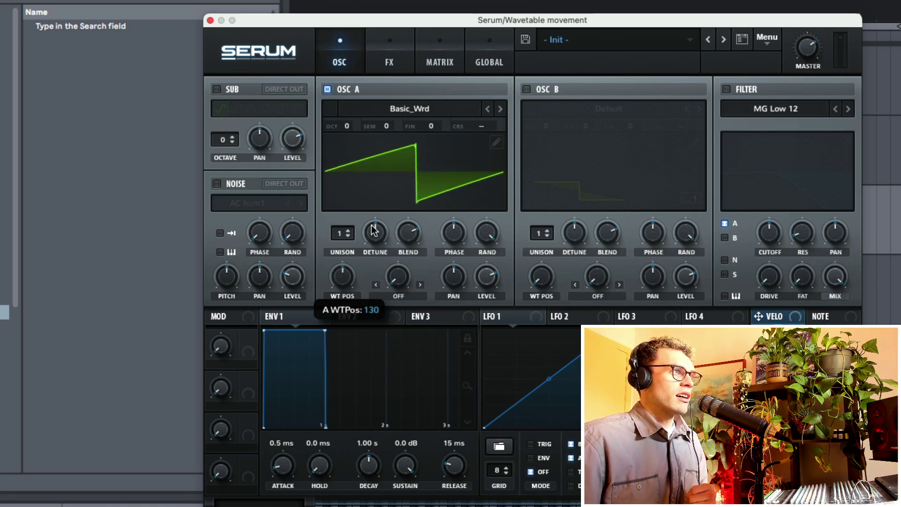
pyautogui.moveTo(369, 172); pyautogui.dragTo(366, 189)
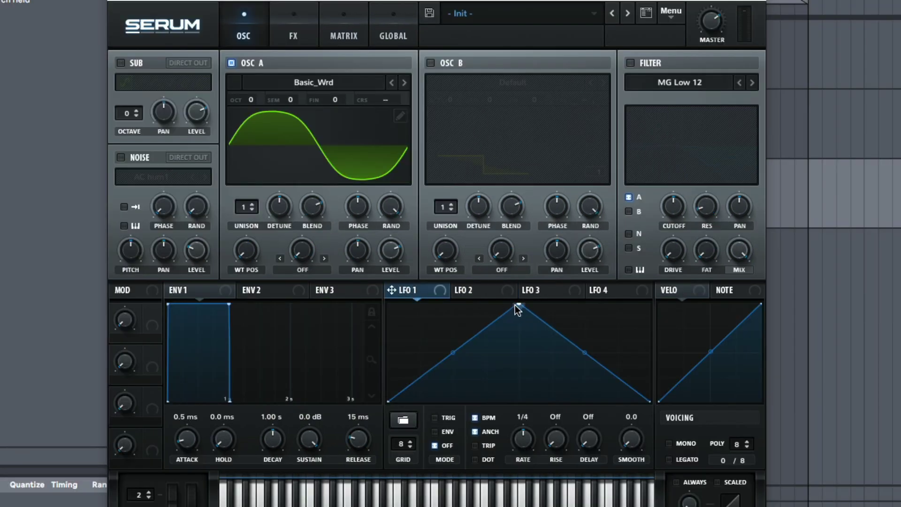
pyautogui.moveTo(518, 305); pyautogui.dragTo(567, 303)
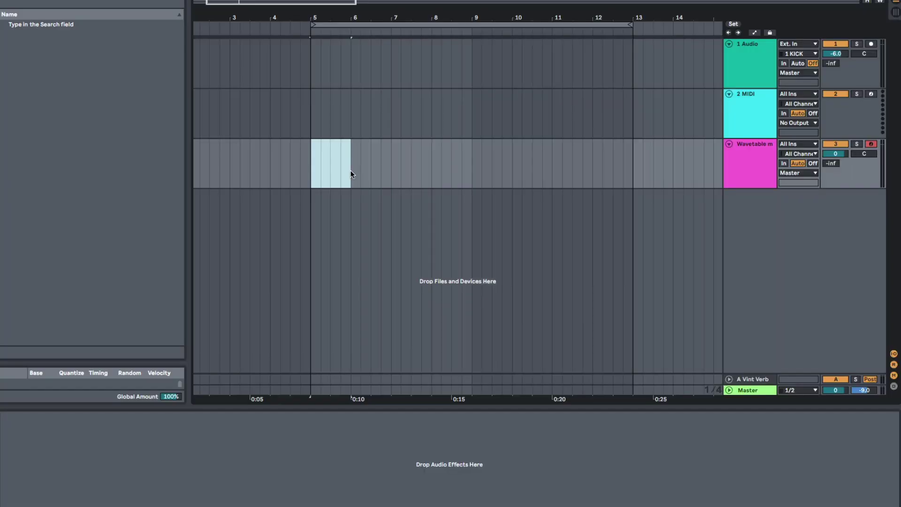
# Insert a MIDI clip on the Wavetable track and draw a C1 note from the clip start
pyautogui.hotkey('ctrl', 'shift', 'm')
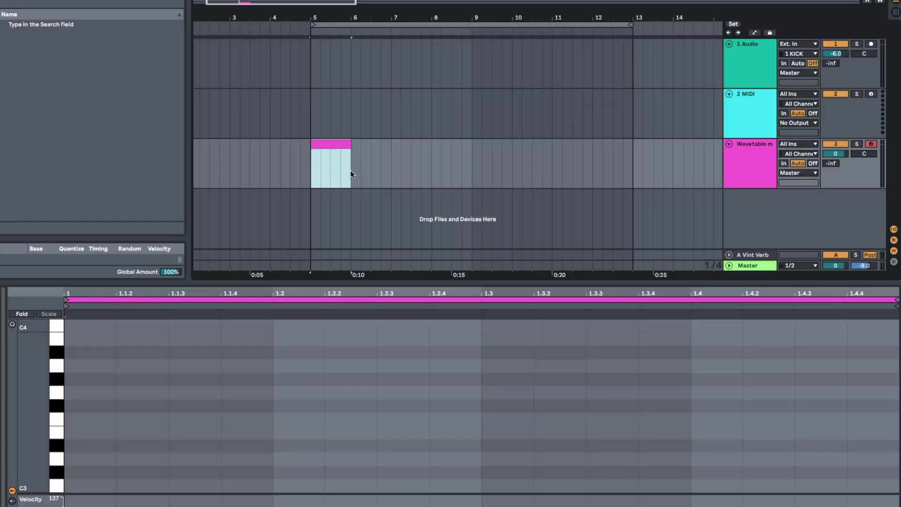
pyautogui.scroll(-10, 103, 453)
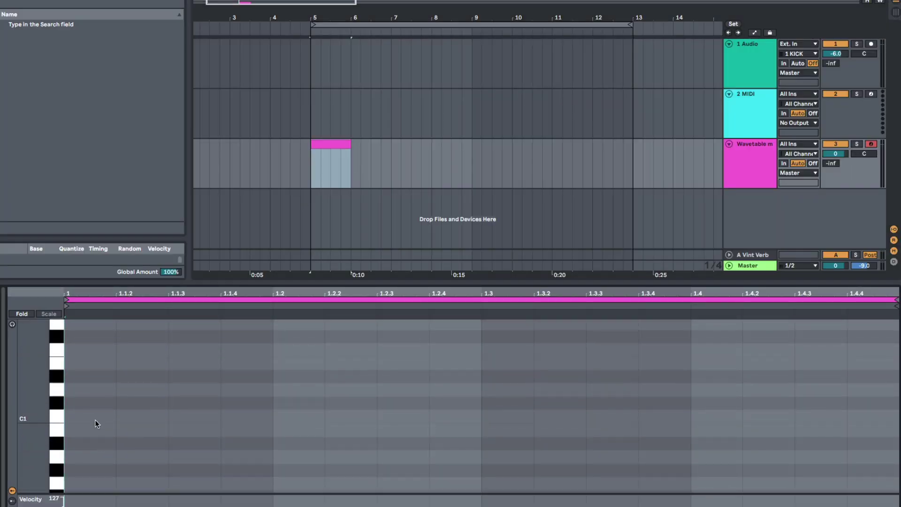
pyautogui.moveTo(97, 418); pyautogui.dragTo(270, 417)
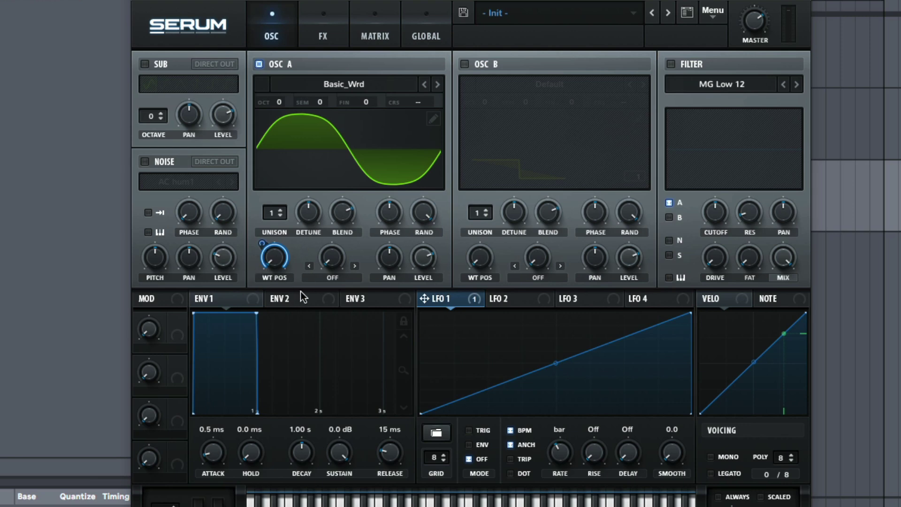
pyautogui.click(360, 139)
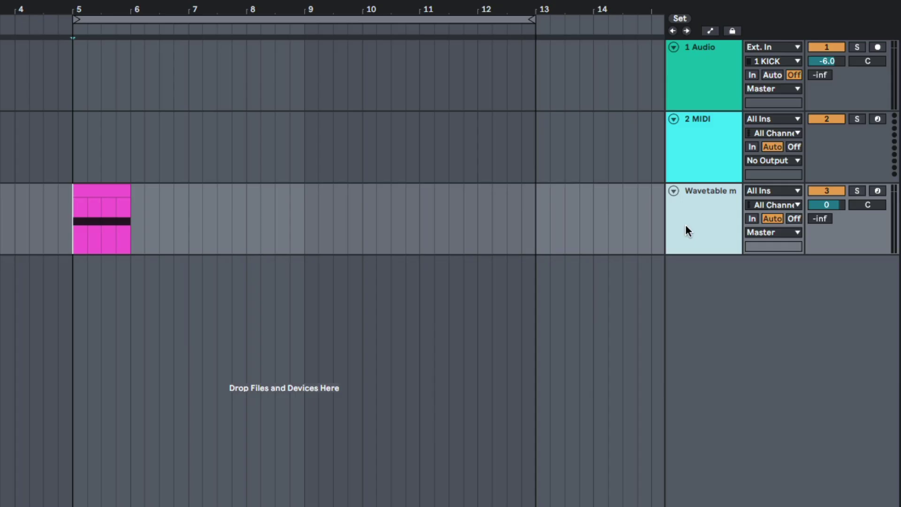
# Freeze and flatten the Wavetable track, then drag the rendered clip into a new Simpler
pyautogui.rightClick(718, 228)
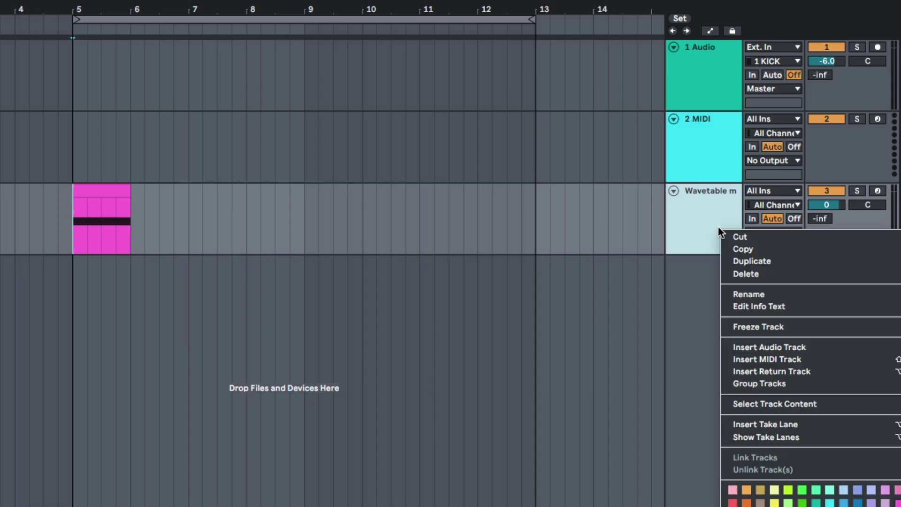
pyautogui.click(752, 326)
pyautogui.rightClick(729, 217)
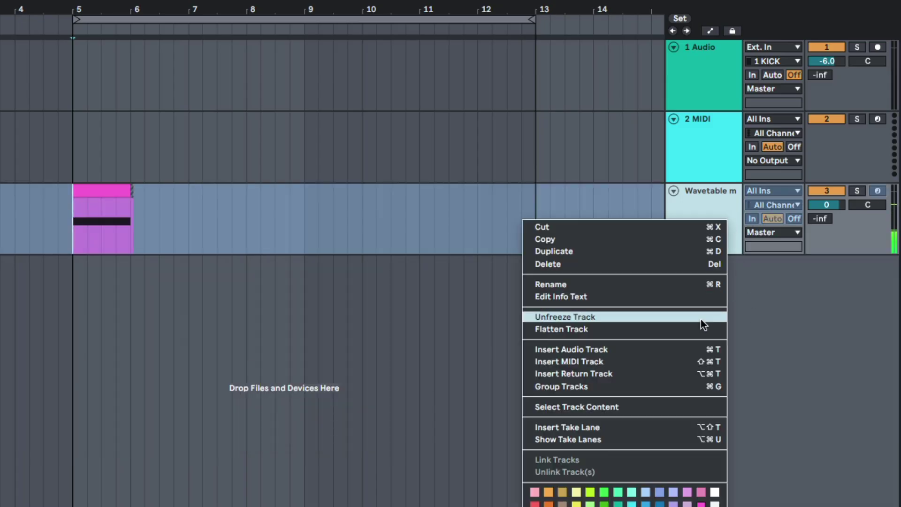
pyautogui.click(673, 329)
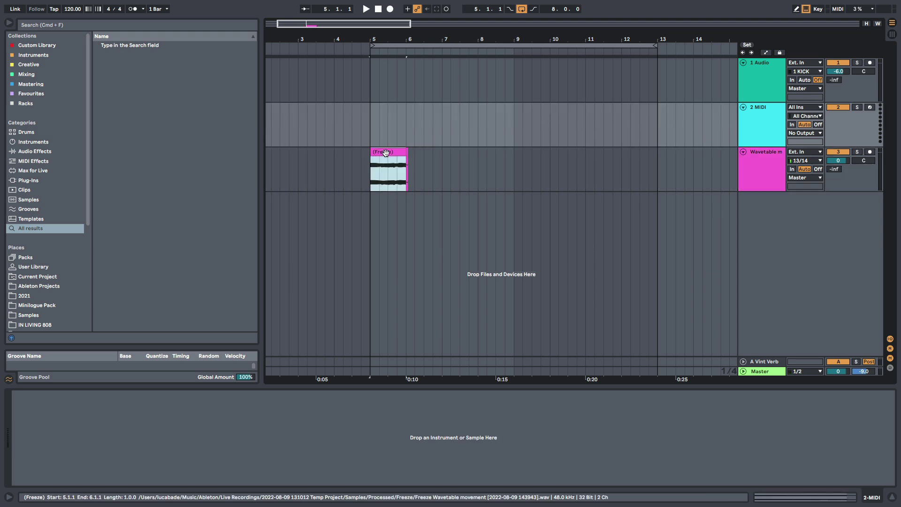
pyautogui.moveTo(385, 153); pyautogui.dragTo(323, 426)
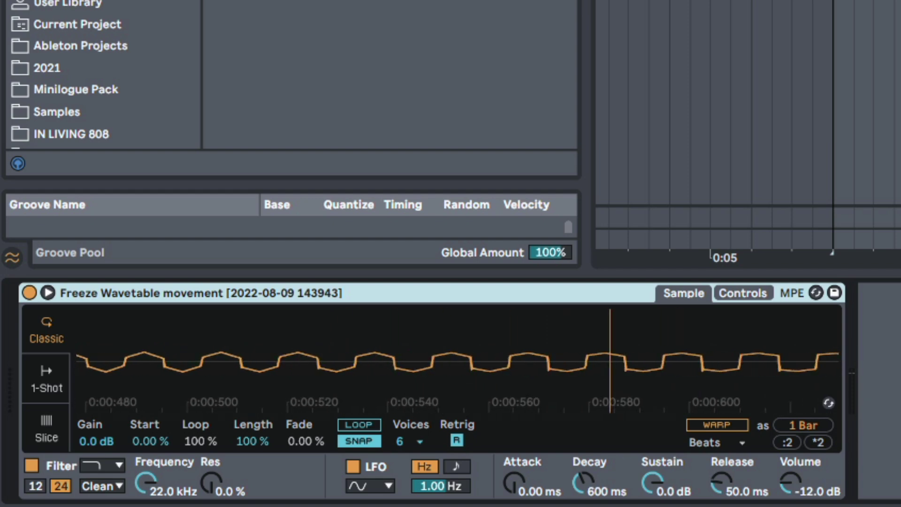
# Pan through the frozen sweep sample in Simpler from its start toward the end
pyautogui.moveTo(694, 364); pyautogui.dragTo(395, 364)
pyautogui.moveTo(726, 368); pyautogui.dragTo(423, 368)
pyautogui.moveTo(670, 370); pyautogui.dragTo(221, 369)
pyautogui.moveTo(630, 366); pyautogui.dragTo(92, 366)
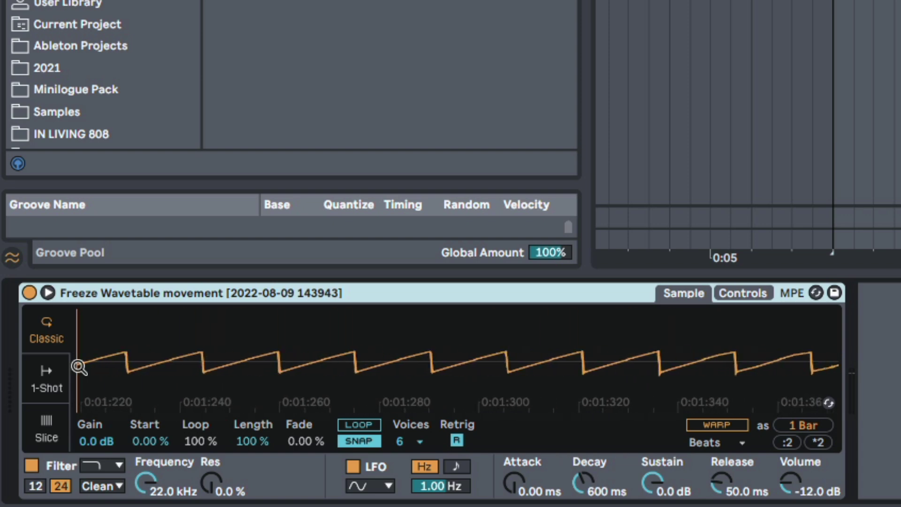
pyautogui.moveTo(781, 359); pyautogui.dragTo(324, 356)
pyautogui.moveTo(783, 355); pyautogui.dragTo(479, 353)
pyautogui.moveTo(674, 352); pyautogui.dragTo(80, 352)
pyautogui.moveTo(769, 355)
pyautogui.mouseDown()
pyautogui.moveTo(267, 333)
pyautogui.moveTo(710, 310)
pyautogui.moveTo(710, 333)
pyautogui.moveTo(835, 333)
pyautogui.mouseUp()
# Return to the sample start, extend the end marker fully, and zoom in on the first cycles
pyautogui.moveTo(158, 354); pyautogui.dragTo(158, 347)
pyautogui.scroll(-5, 161, 342)
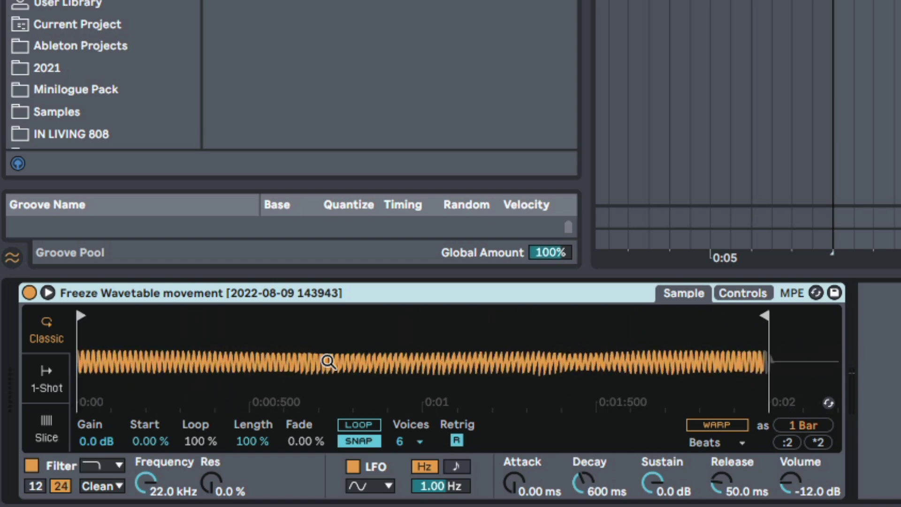
pyautogui.moveTo(765, 315)
pyautogui.mouseDown()
pyautogui.moveTo(834, 315)
pyautogui.moveTo(76, 350)
pyautogui.moveTo(89, 351)
pyautogui.moveTo(130, 422)
pyautogui.mouseUp()
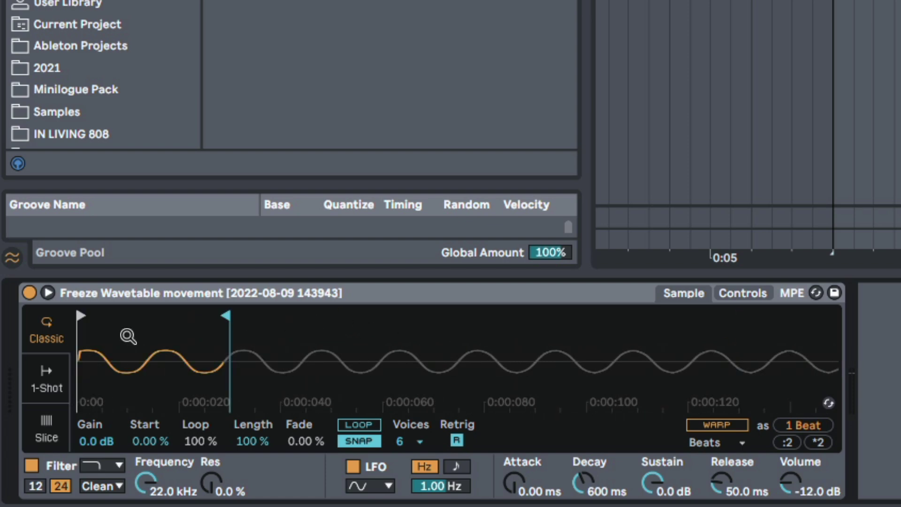
pyautogui.scroll(3, 128, 336)
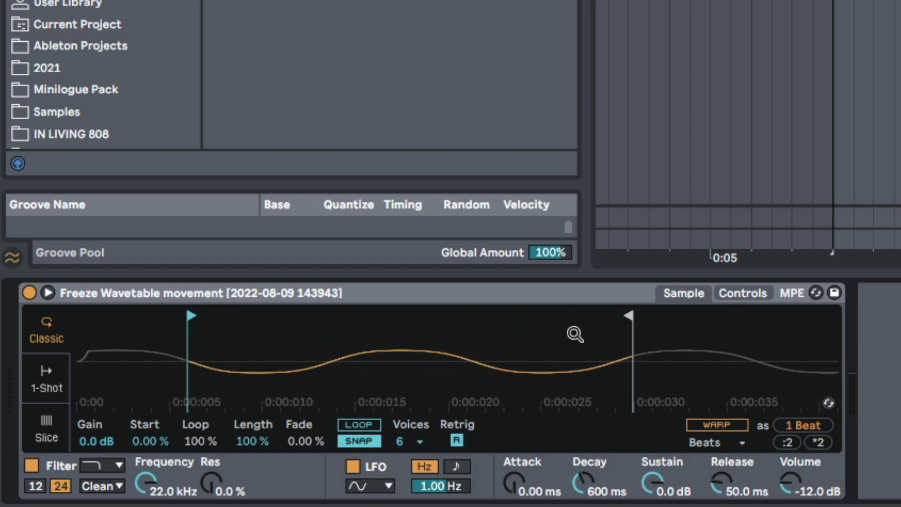
# Pull Simpler's end to about 0:00:020, enable Loop, and tighten the loop to one square cycle
pyautogui.moveTo(629, 316); pyautogui.dragTo(467, 324)
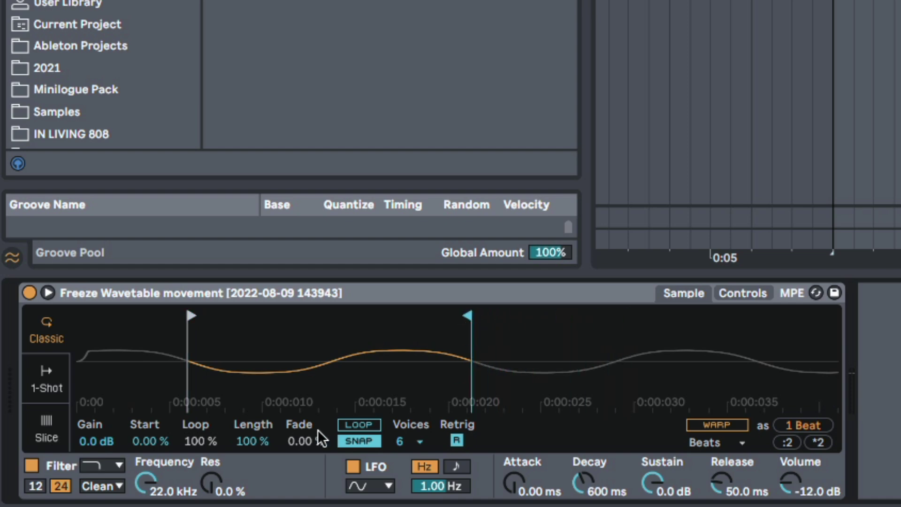
pyautogui.click(359, 425)
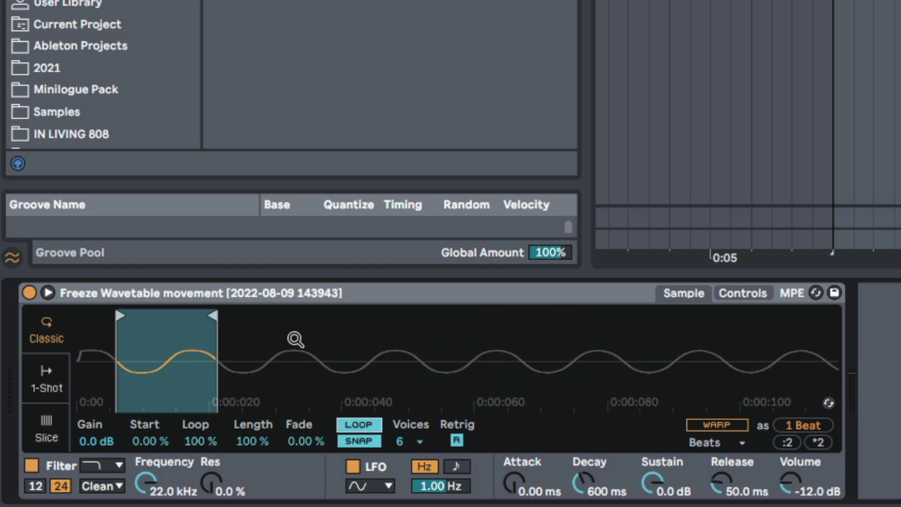
pyautogui.moveTo(291, 337); pyautogui.dragTo(370, 345)
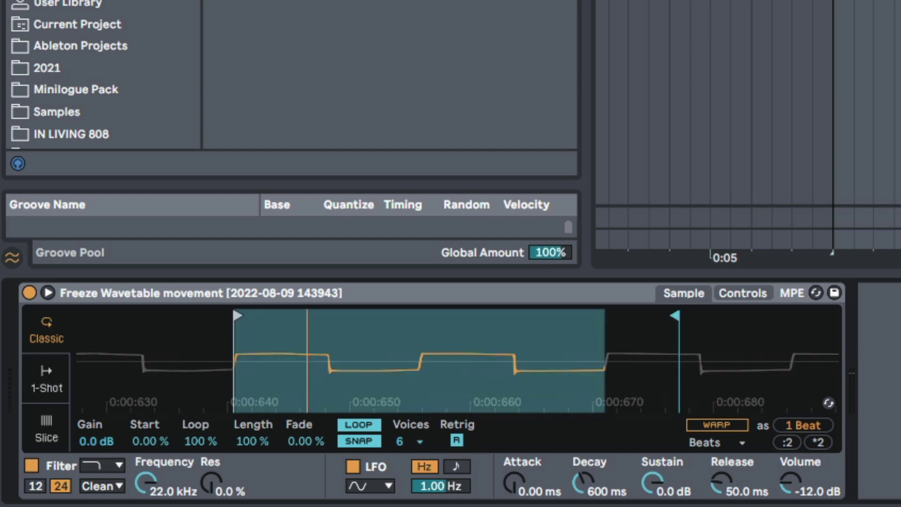
pyautogui.moveTo(308, 339); pyautogui.dragTo(355, 336)
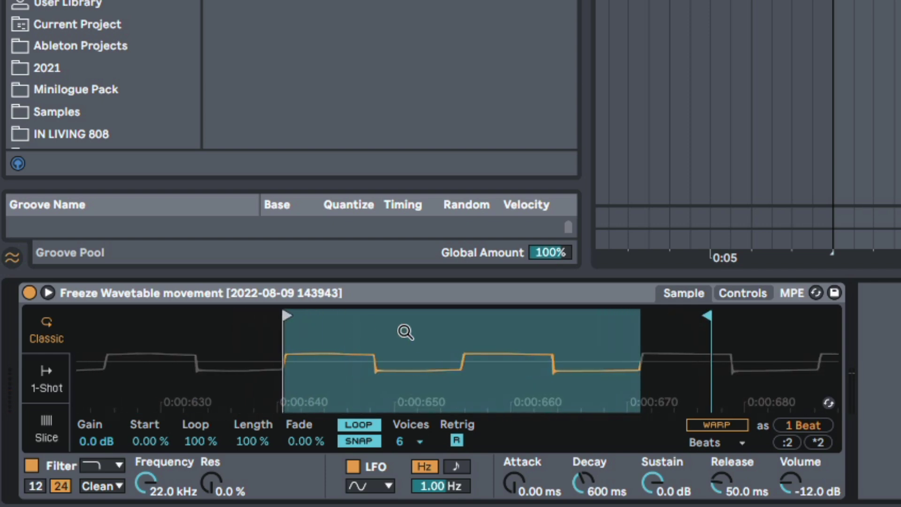
pyautogui.moveTo(708, 316); pyautogui.dragTo(476, 319)
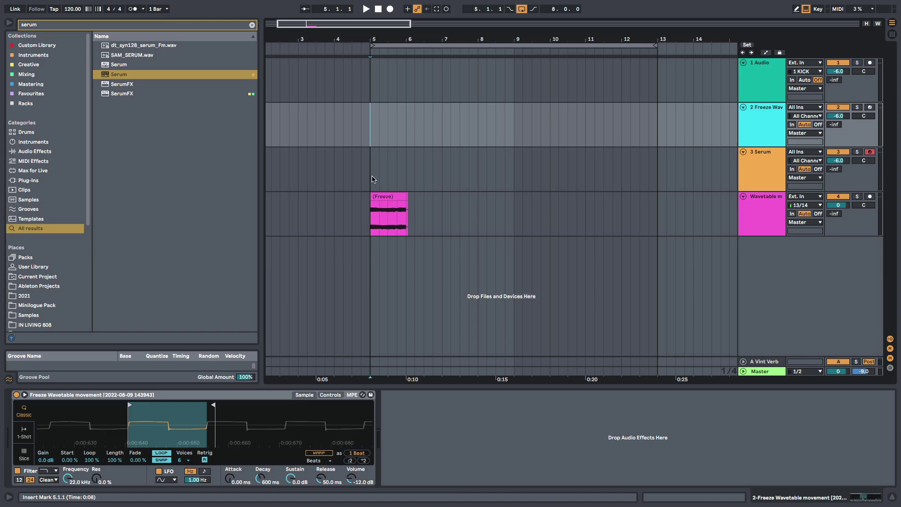
# Open Serum's editor from the Serum track and sweep Osc A's wavetable position upward
pyautogui.click(373, 179)
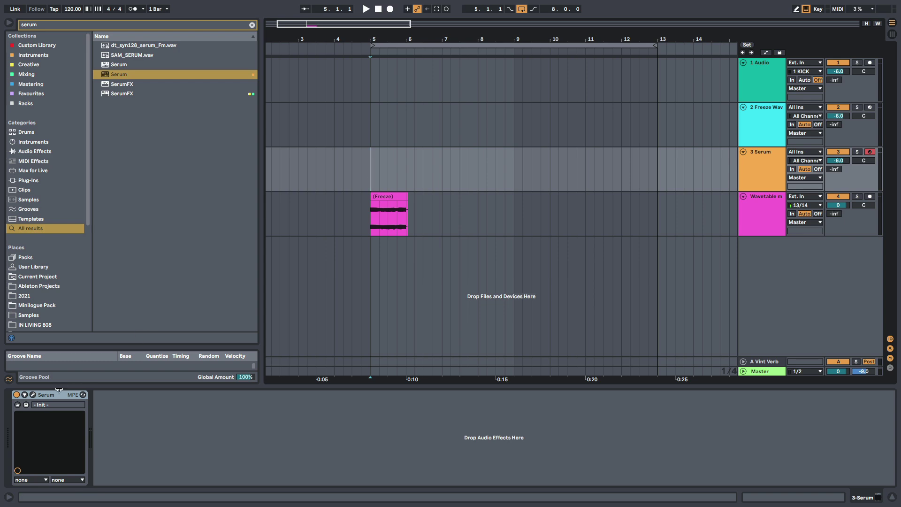
pyautogui.click(32, 395)
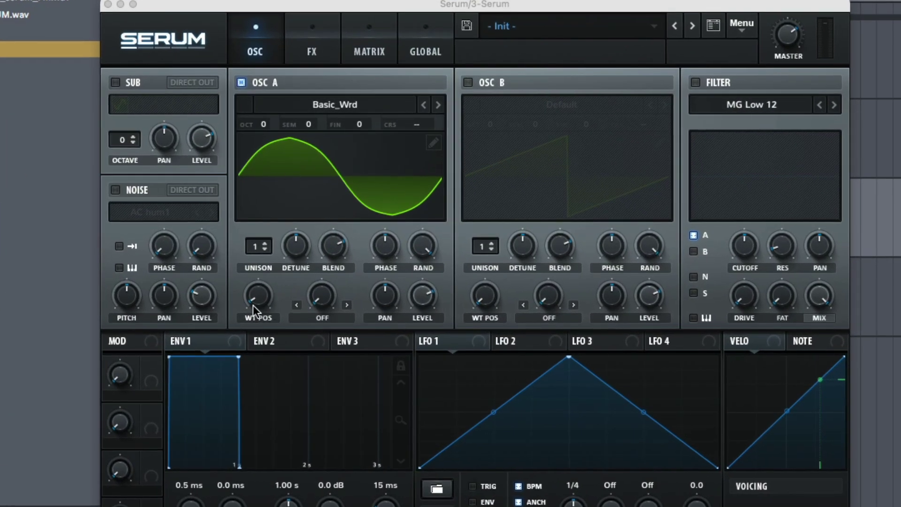
pyautogui.click(253, 305)
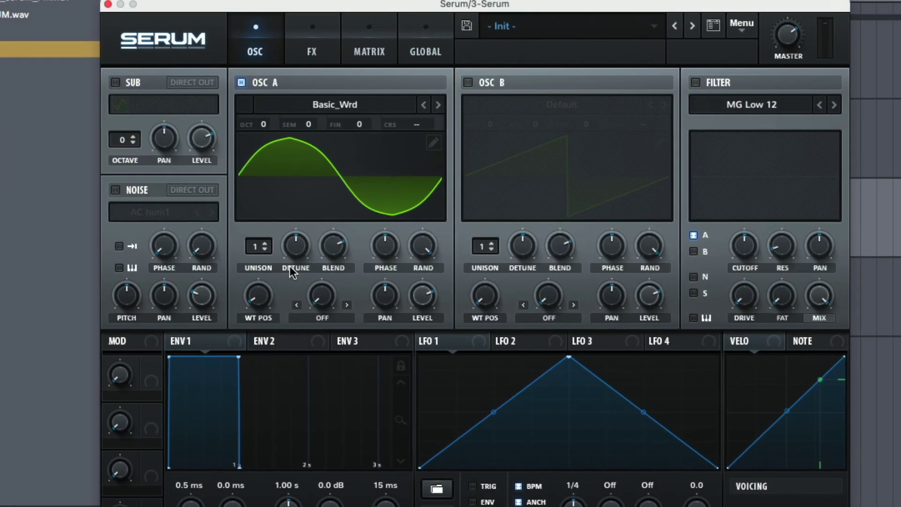
pyautogui.moveTo(250, 301); pyautogui.dragTo(250, 237)
# Show Serum's wavetable as a 3D frame stack and push WT POS up through the frames
pyautogui.click(304, 208)
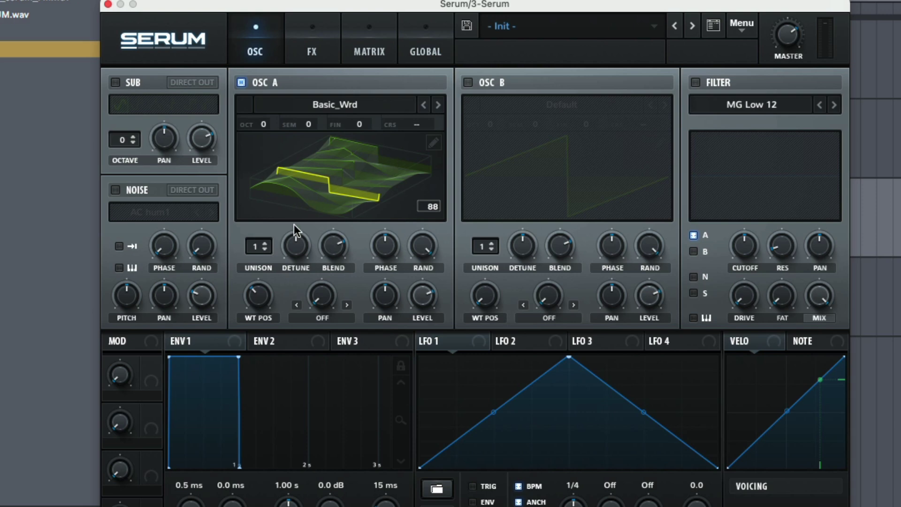
pyautogui.click(332, 193)
pyautogui.click(296, 218)
pyautogui.moveTo(253, 298); pyautogui.dragTo(271, 201)
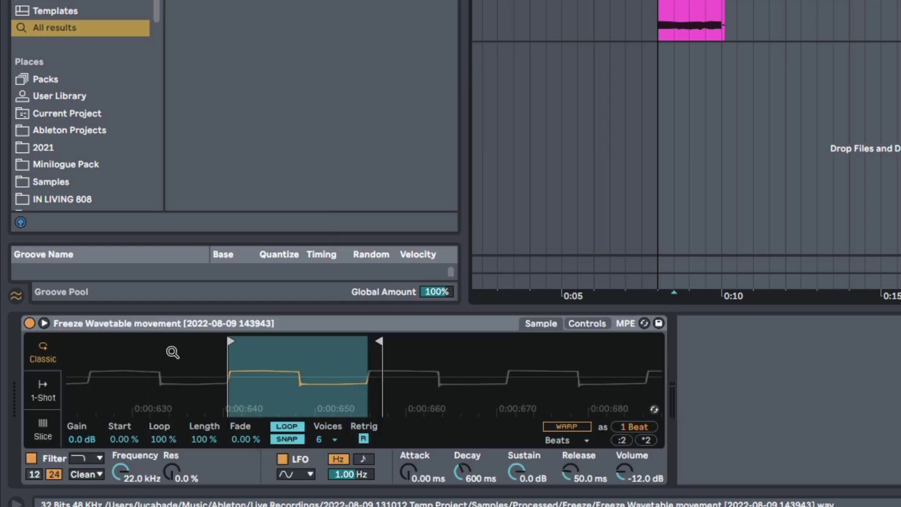
# Zoom Simpler out to the whole frozen sample, then back in on the one-cycle loop
pyautogui.moveTo(238, 380); pyautogui.dragTo(238, 334)
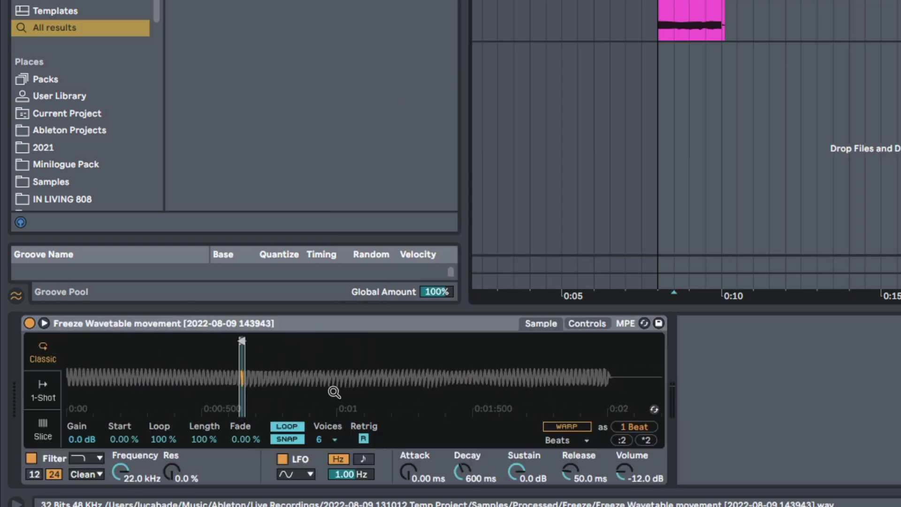
pyautogui.moveTo(371, 338); pyautogui.dragTo(301, 414)
pyautogui.moveTo(334, 378); pyautogui.dragTo(348, 387)
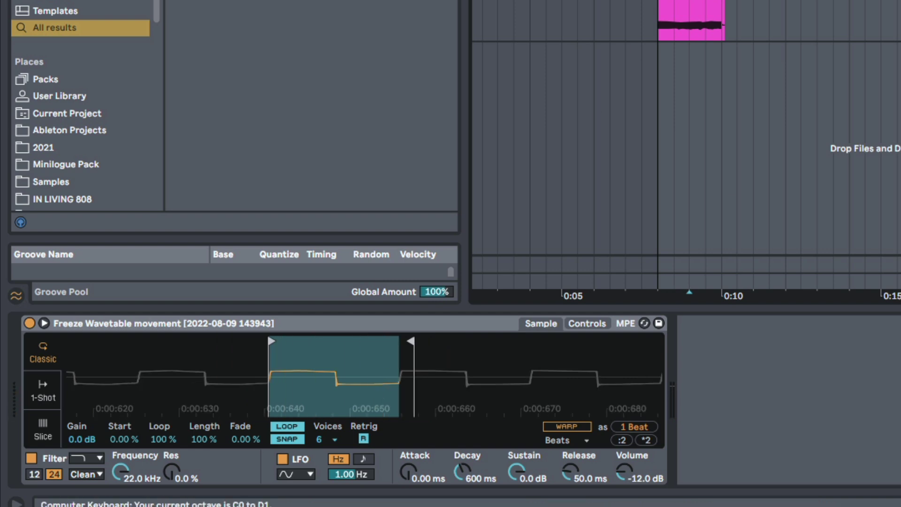
# Open Serum from its track's wrench, then move the record arm to the frozen wavetable track
pyautogui.click(659, 1)
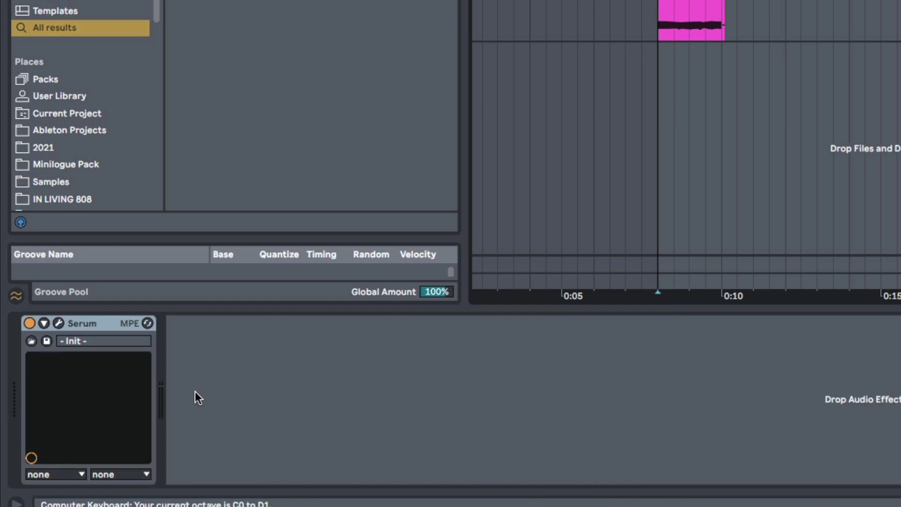
pyautogui.click(59, 323)
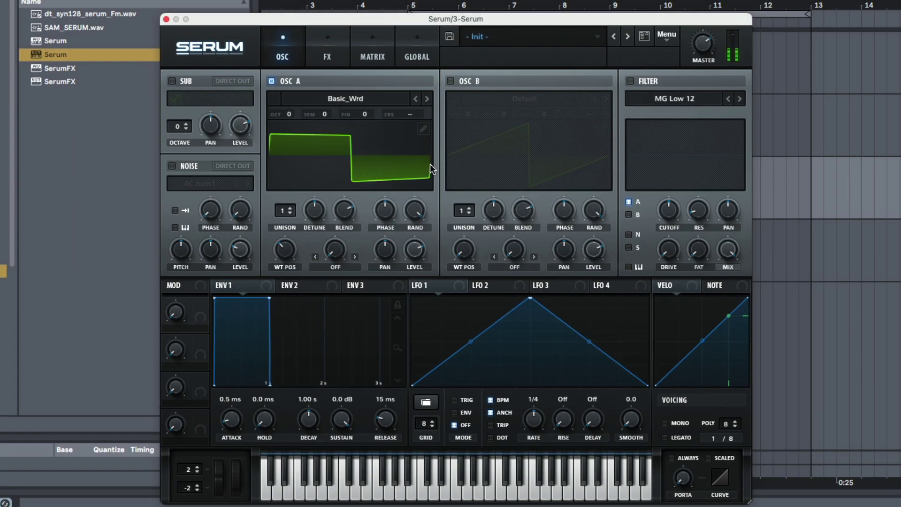
pyautogui.click(718, 158)
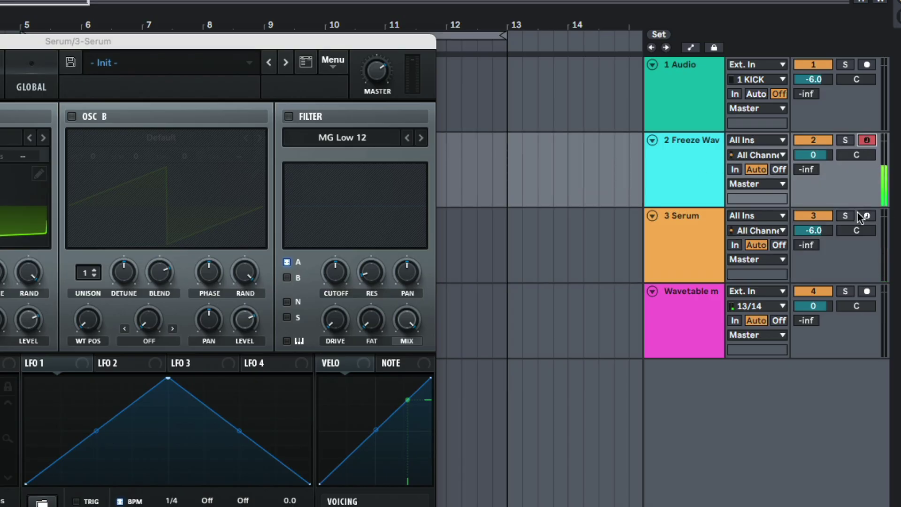
pyautogui.click(859, 214)
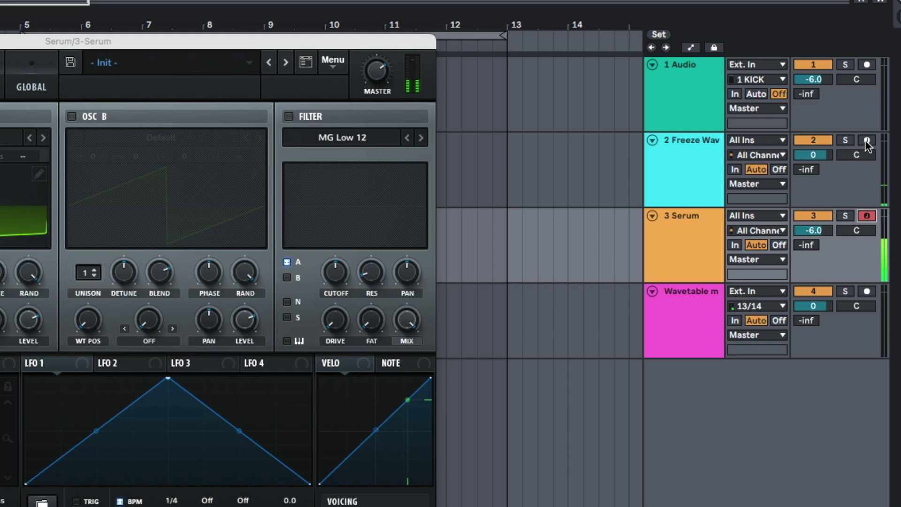
pyautogui.click(866, 139)
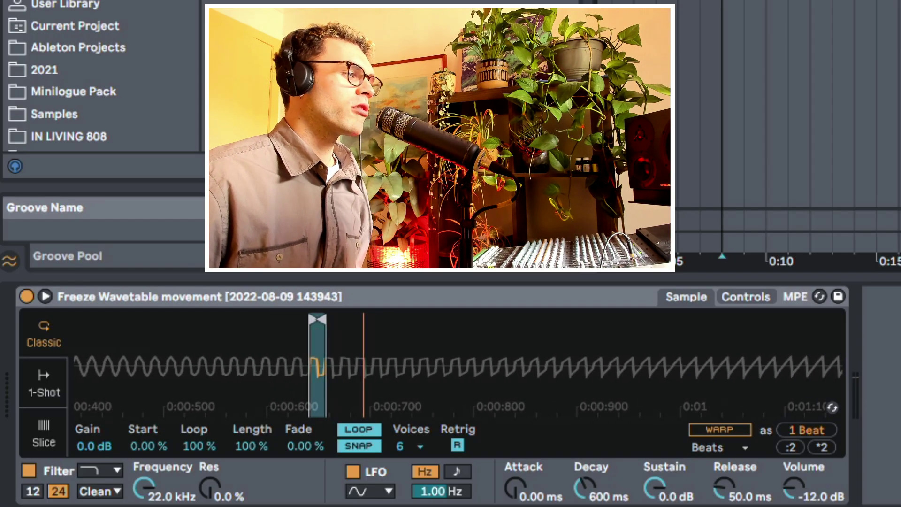
# Narrow Simpler's loop to a thin strip near the end of the sweep and zoom out
pyautogui.moveTo(324, 320); pyautogui.dragTo(816, 376)
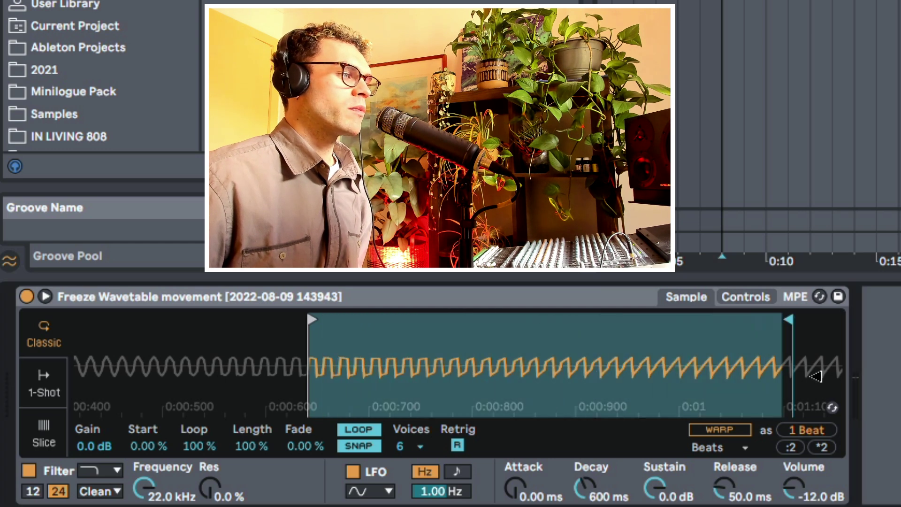
pyautogui.moveTo(324, 320)
pyautogui.mouseDown()
pyautogui.moveTo(808, 358)
pyautogui.moveTo(264, 370)
pyautogui.mouseUp()
pyautogui.moveTo(727, 379); pyautogui.dragTo(709, 305)
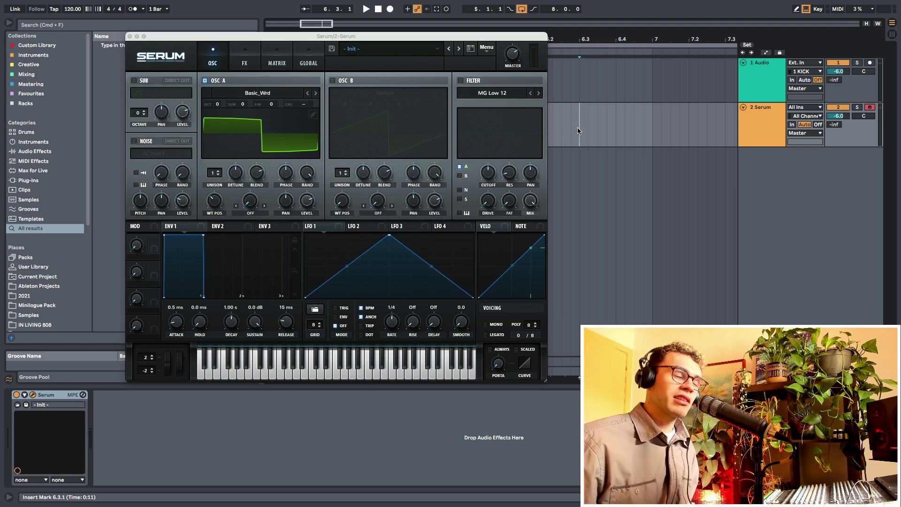
# Draw a sustained C1 note from bar 1 to bar 2 on the Serum track, then reopen Serum
pyautogui.moveTo(187, 40); pyautogui.dragTo(214, 47)
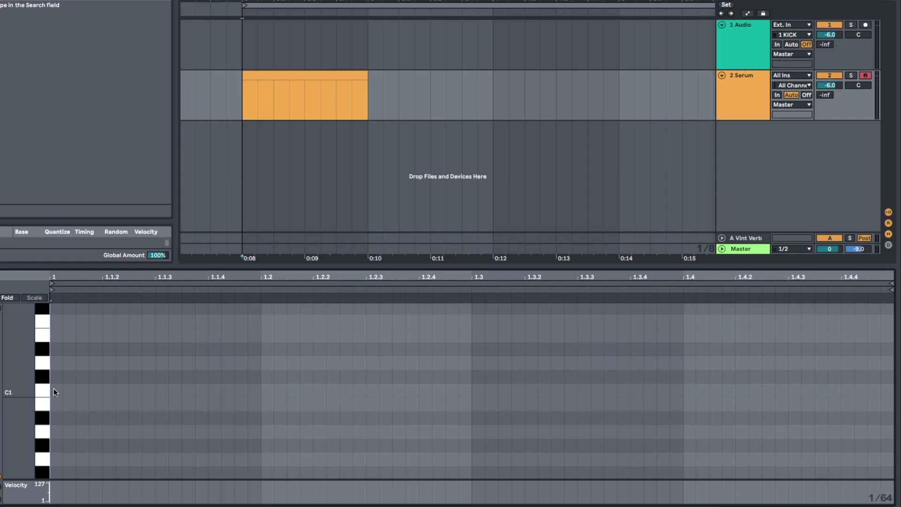
pyautogui.moveTo(54, 390)
pyautogui.mouseDown()
pyautogui.moveTo(892, 390)
pyautogui.moveTo(853, 390)
pyautogui.mouseUp()
pyautogui.click(365, 149)
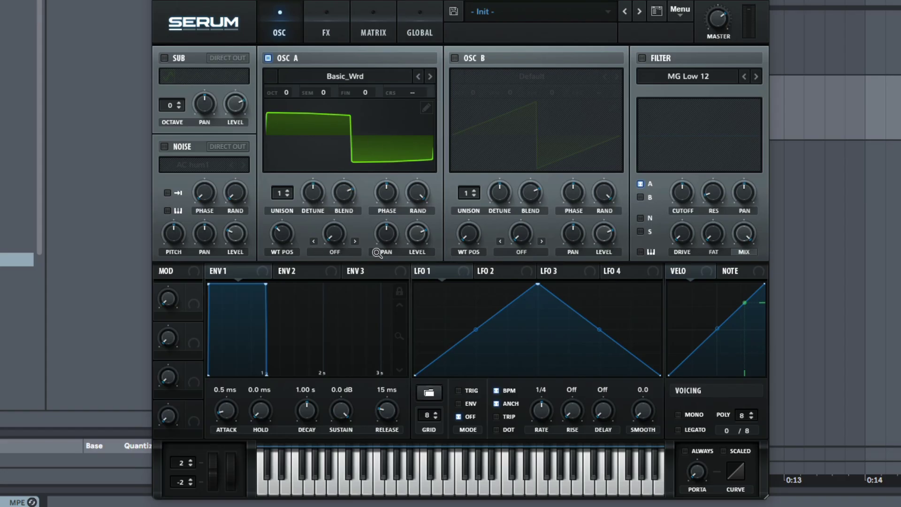
# Reset oscillator A's wavetable position to the first frame
pyautogui.click(313, 134)
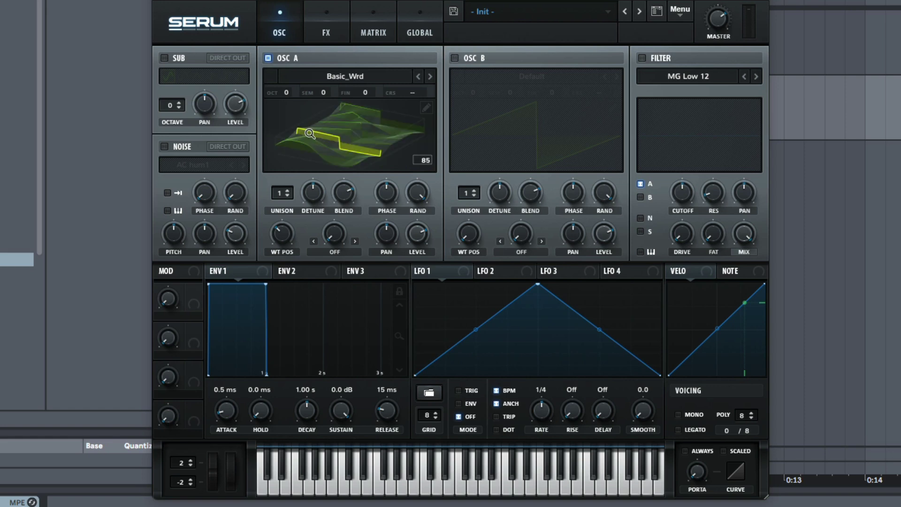
pyautogui.click(313, 133)
pyautogui.moveTo(291, 238); pyautogui.dragTo(292, 329)
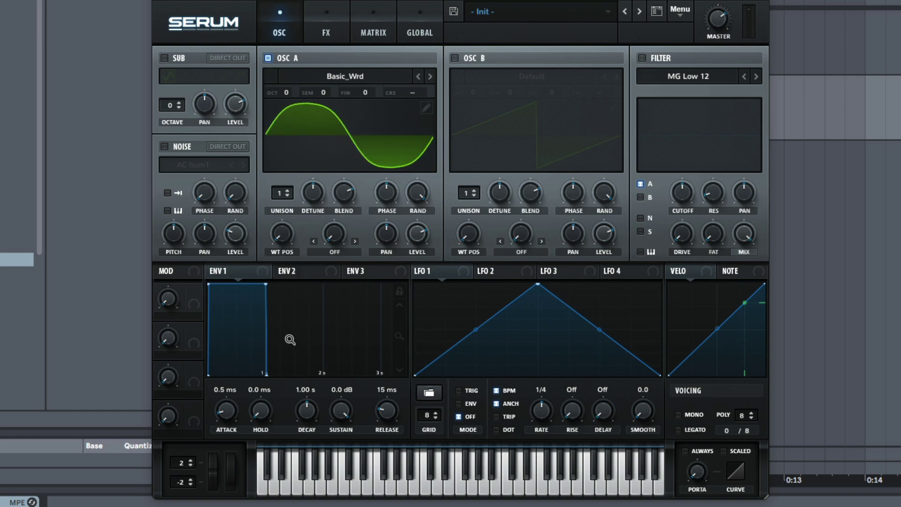
# Enable oscillator B with Analog_BD_Sin and set oscillator A's warp to FM (from B)
pyautogui.click(455, 58)
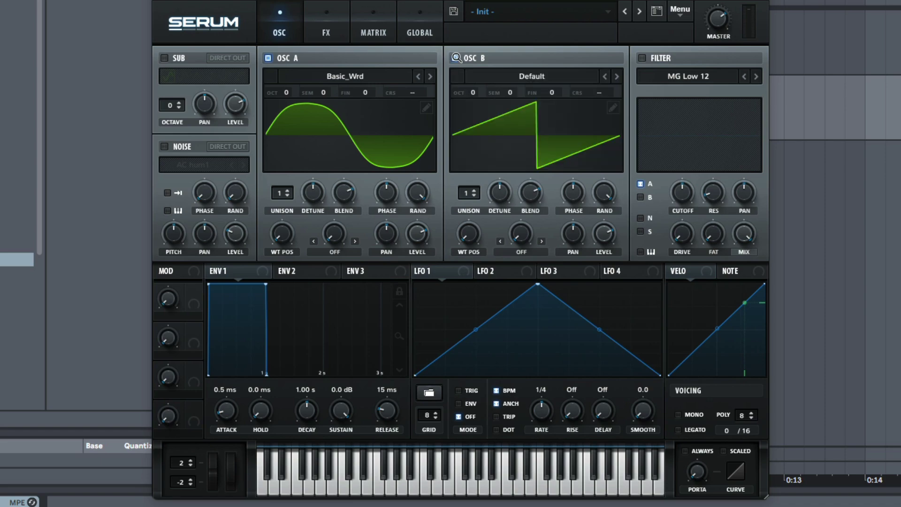
pyautogui.click(580, 77)
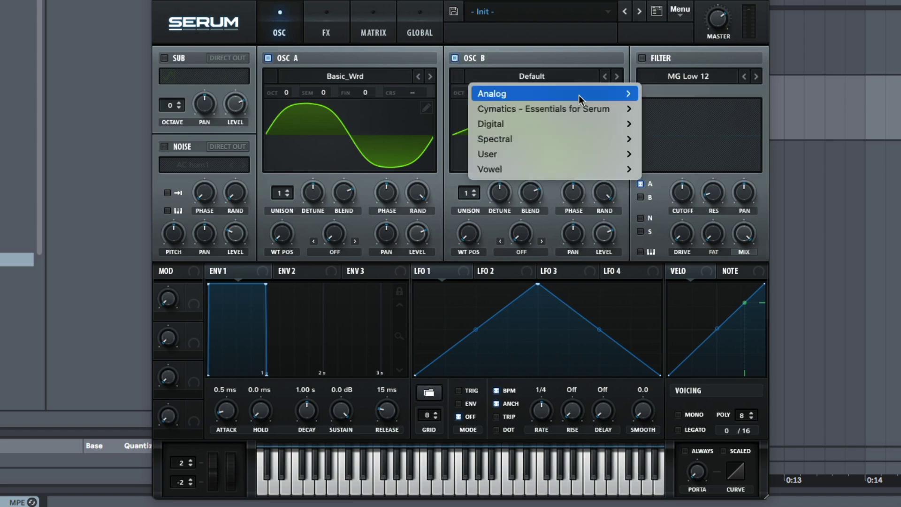
pyautogui.moveTo(579, 94)
pyautogui.click(686, 63)
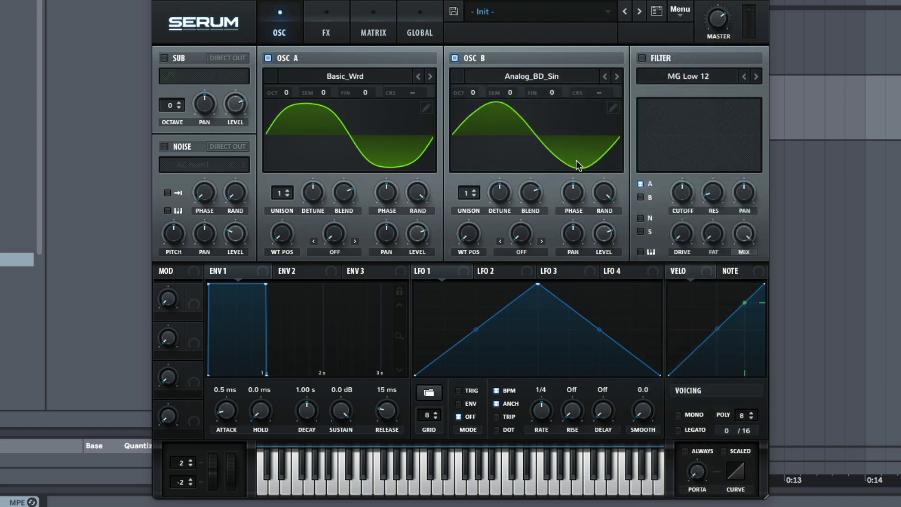
pyautogui.click(337, 252)
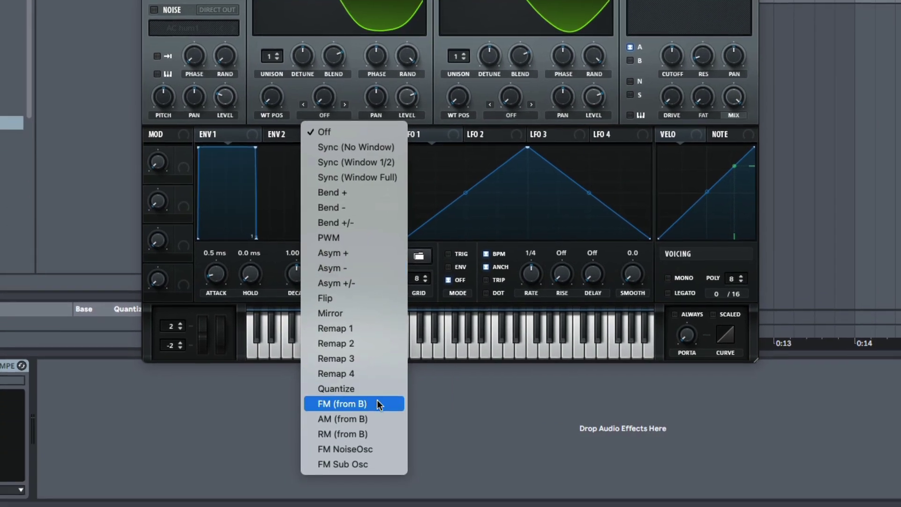
pyautogui.click(377, 403)
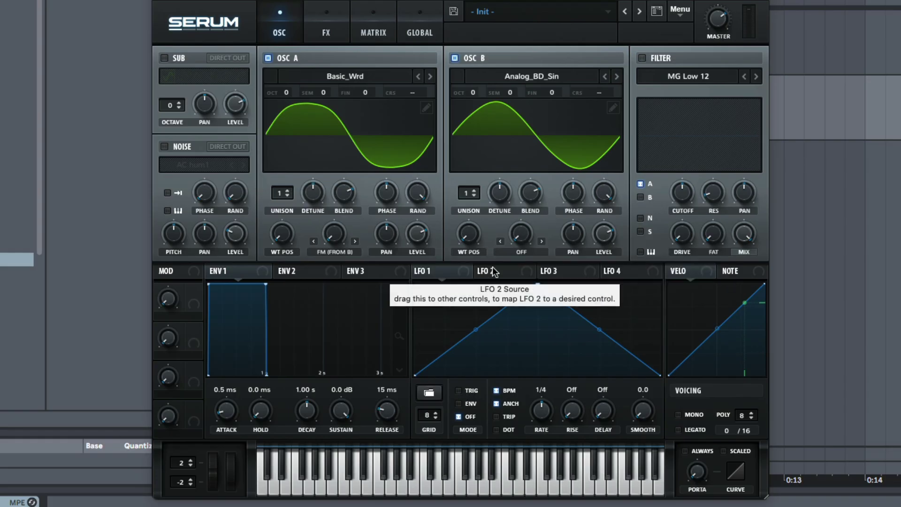
# Make LFO 1 a rising one-bar ramp and route it to Osc A's FM amount and WT position
pyautogui.moveTo(533, 285); pyautogui.dragTo(683, 291)
pyautogui.moveTo(545, 450); pyautogui.dragTo(546, 432)
pyautogui.moveTo(433, 275); pyautogui.dragTo(334, 235)
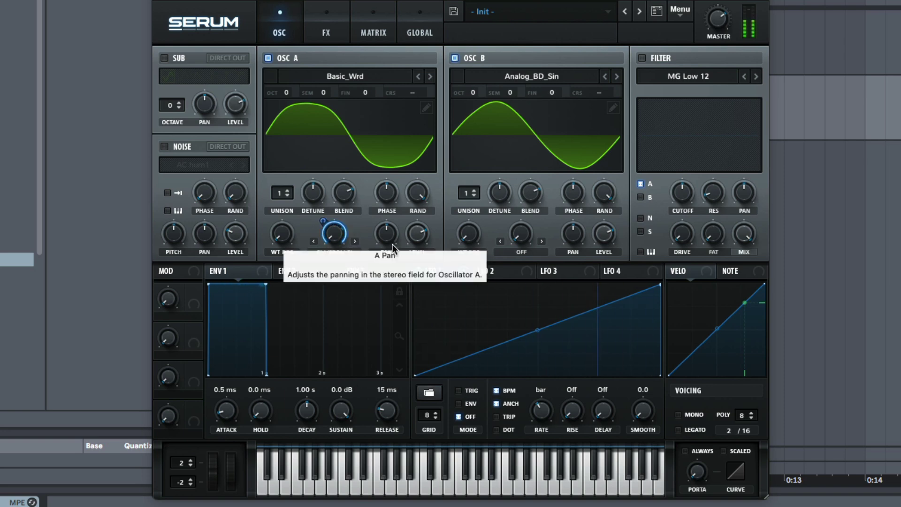
pyautogui.moveTo(321, 234)
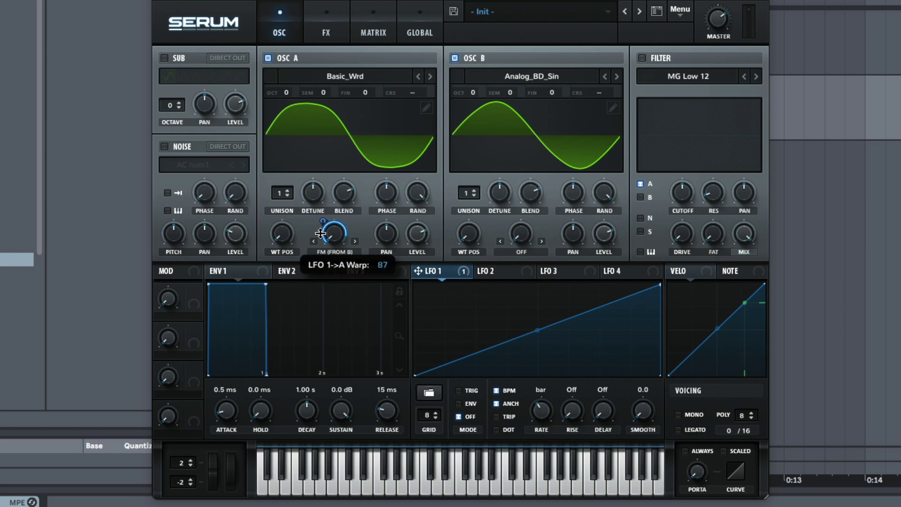
pyautogui.moveTo(319, 240); pyautogui.dragTo(321, 244)
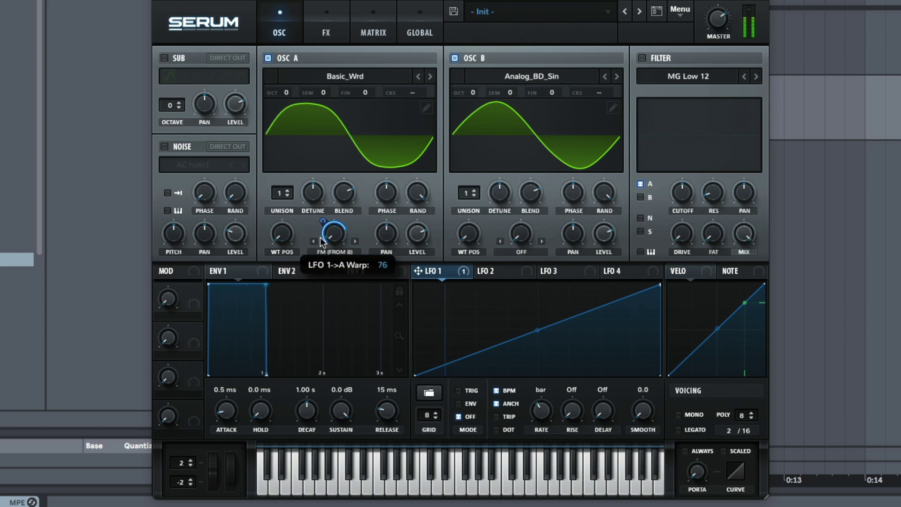
pyautogui.moveTo(431, 275); pyautogui.dragTo(291, 282)
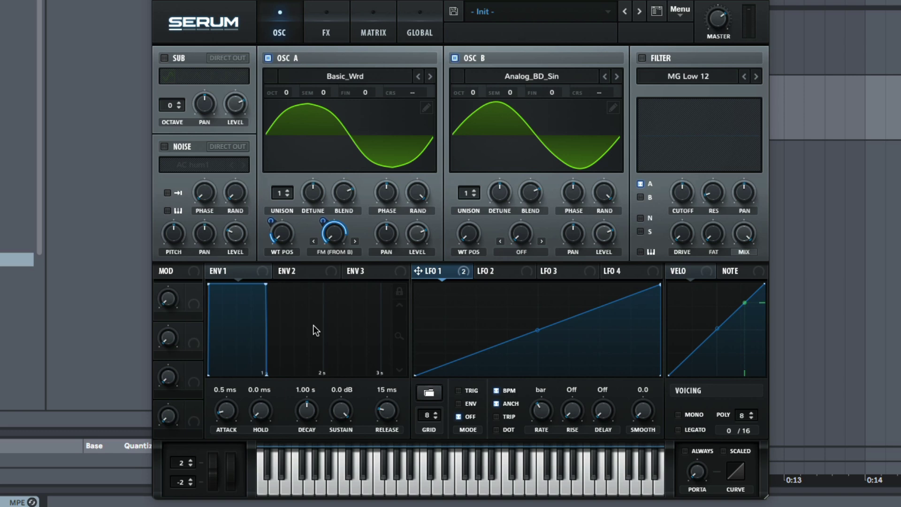
# Enable Tube distortion, modulate its drive with LFO 1, and raise the mix to about 35%
pyautogui.click(319, 33)
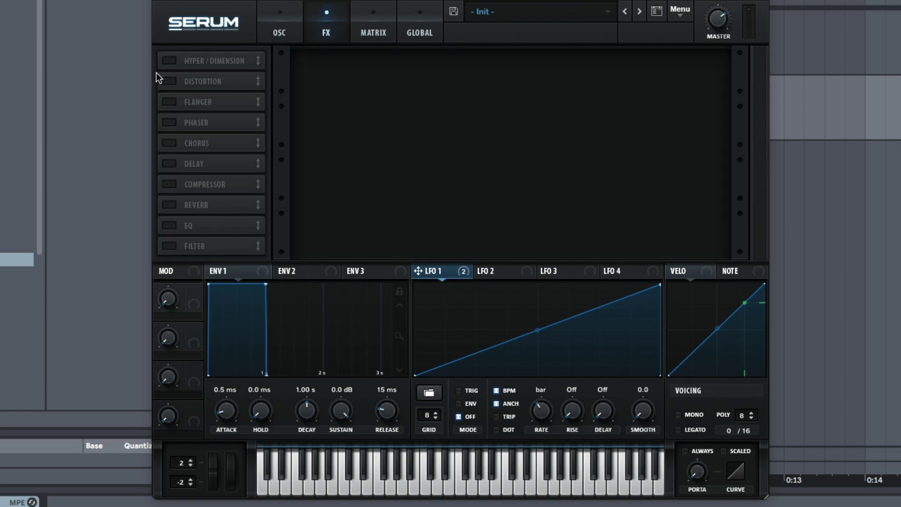
pyautogui.click(169, 81)
pyautogui.moveTo(417, 271); pyautogui.dragTo(603, 76)
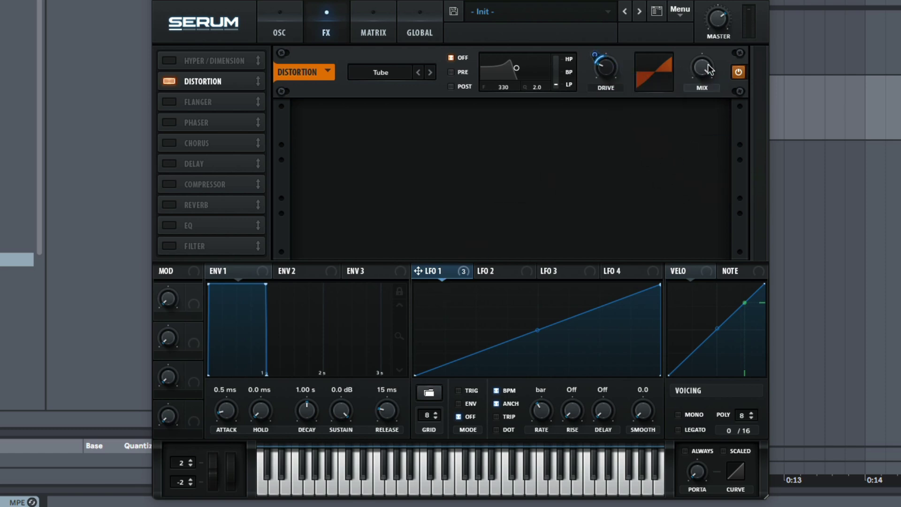
pyautogui.moveTo(730, 200); pyautogui.dragTo(725, 169)
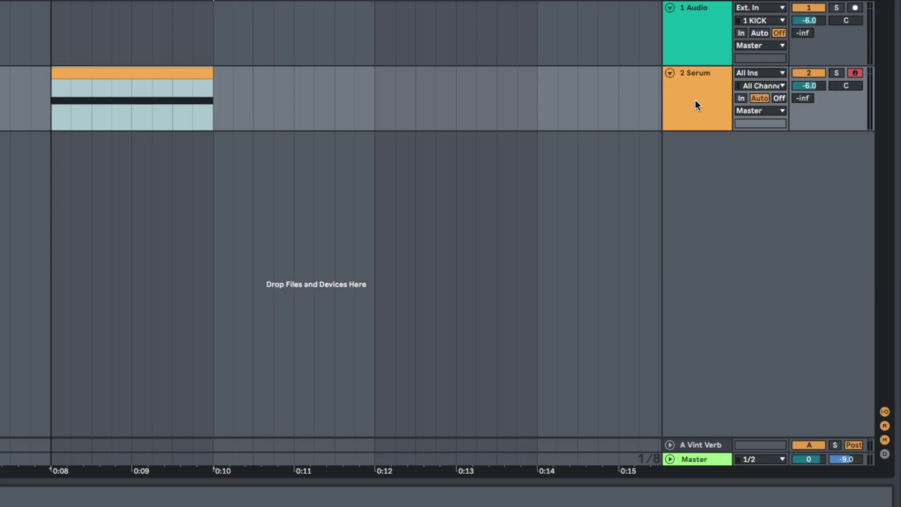
# Freeze the Serum track and flatten it into audio
pyautogui.rightClick(698, 104)
pyautogui.click(729, 191)
pyautogui.rightClick(700, 93)
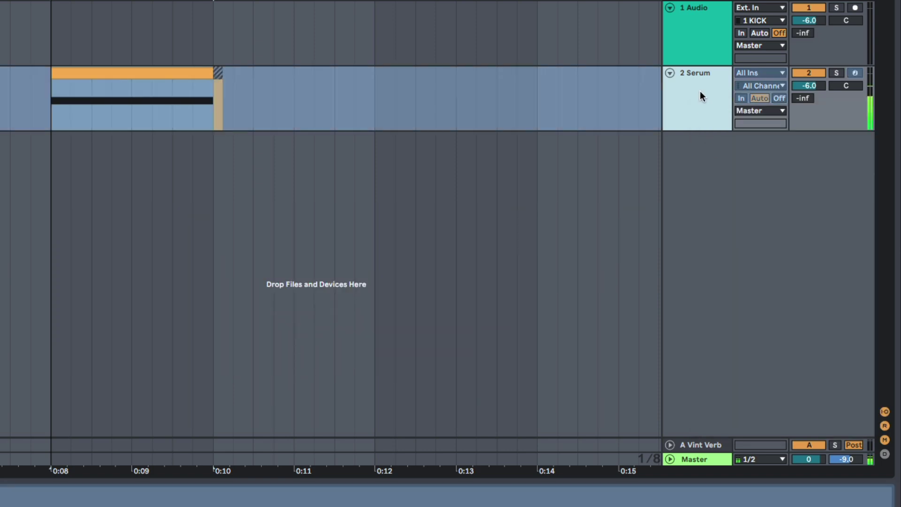
pyautogui.click(742, 193)
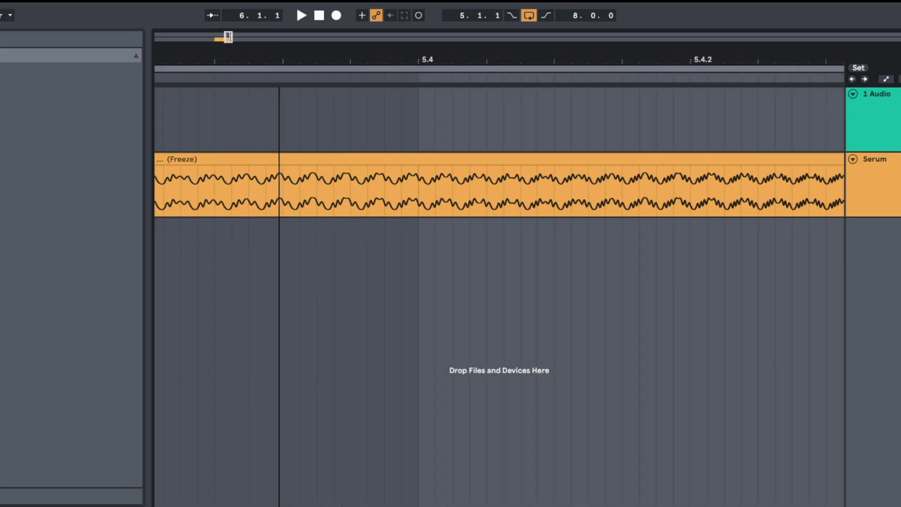
# Inspect the flattened waveform, boost the clip gain to 4.88 dB, and consolidate it
pyautogui.moveTo(280, 59); pyautogui.dragTo(155, 83)
pyautogui.moveTo(531, 84); pyautogui.dragTo(531, 53)
pyautogui.moveTo(694, 58); pyautogui.dragTo(176, 58)
pyautogui.moveTo(430, 59); pyautogui.dragTo(183, 70)
pyautogui.moveTo(703, 65); pyautogui.dragTo(615, 45)
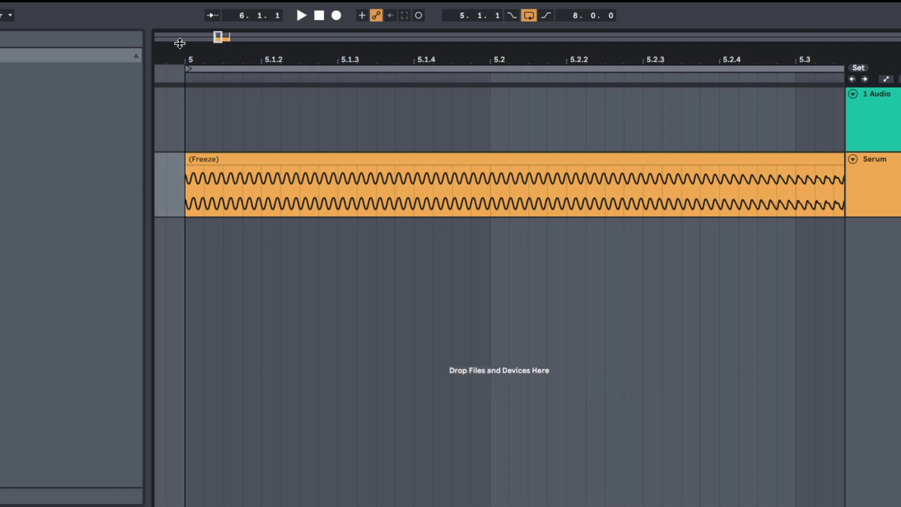
pyautogui.moveTo(226, 59); pyautogui.dragTo(155, 70)
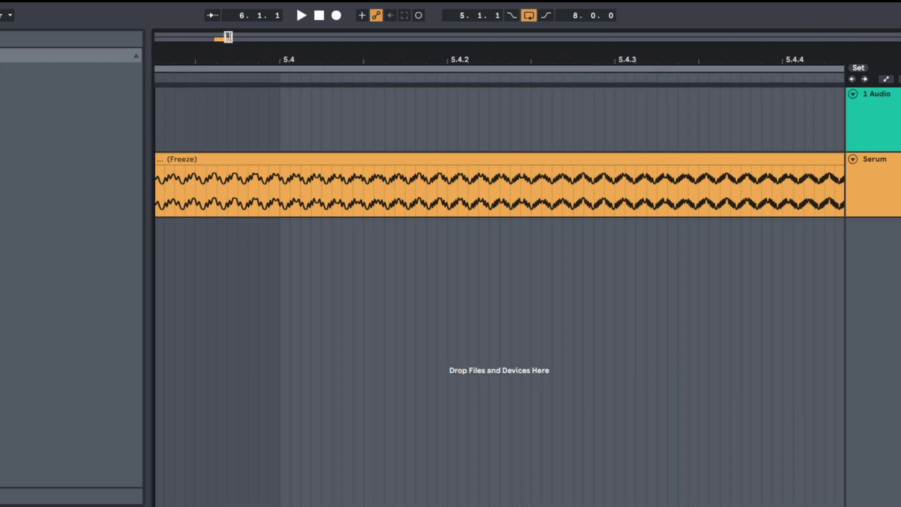
pyautogui.moveTo(214, 44); pyautogui.dragTo(206, 61)
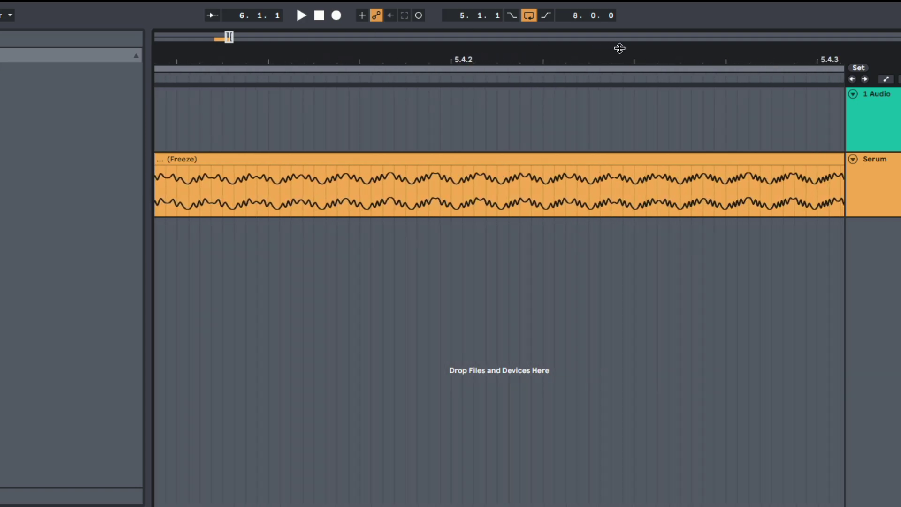
pyautogui.moveTo(627, 51); pyautogui.dragTo(624, 36)
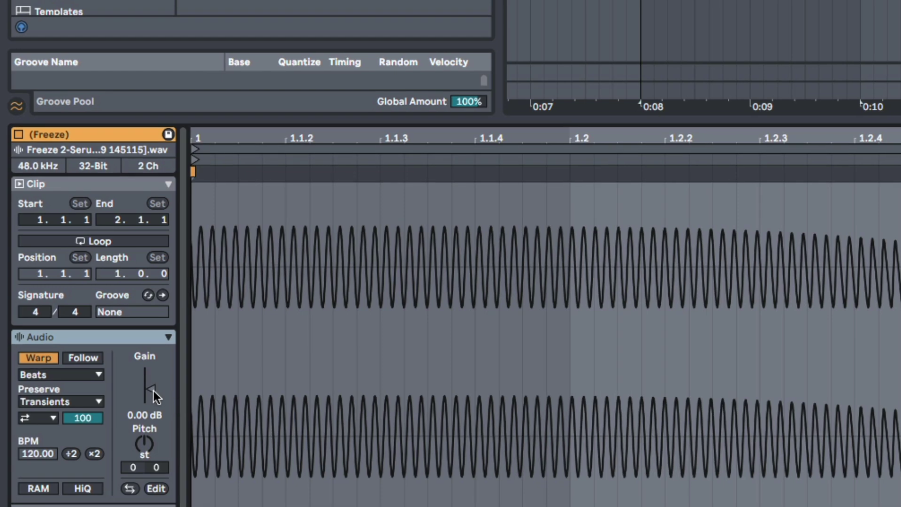
pyautogui.moveTo(150, 388); pyautogui.dragTo(150, 384)
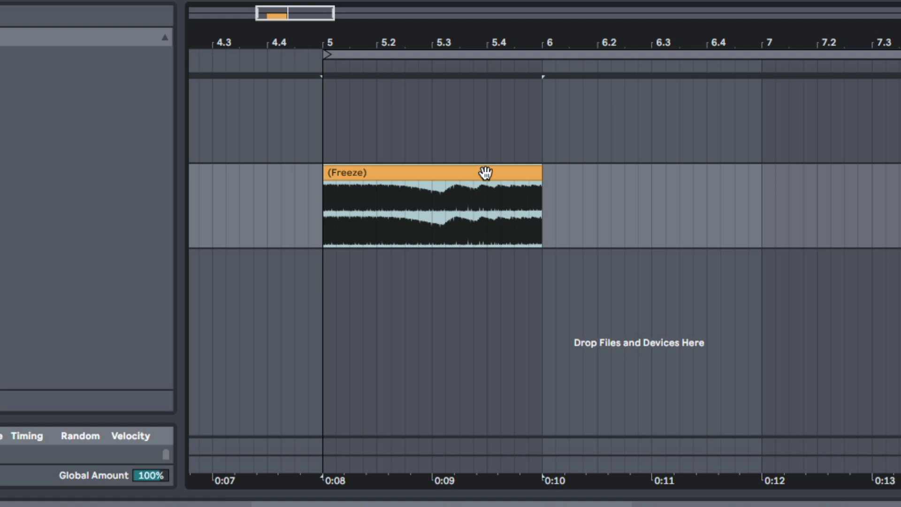
pyautogui.press('super+j')
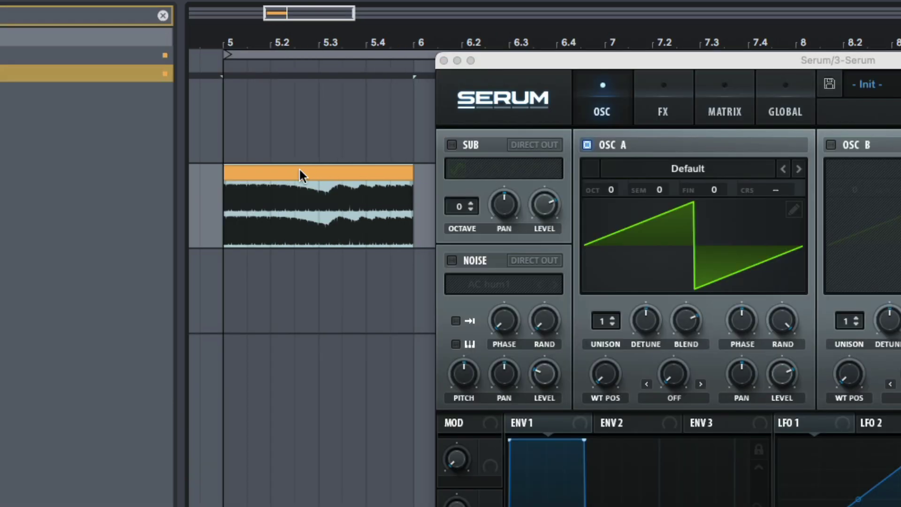
# Import the Freeze clip into oscillator A as constant framesize (pitch avg) and sweep its frames
pyautogui.moveTo(302, 175); pyautogui.dragTo(680, 219)
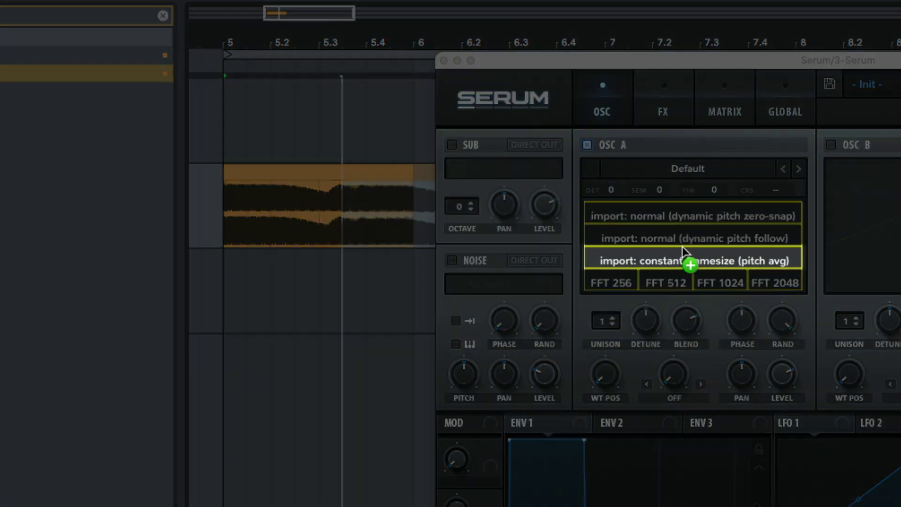
pyautogui.moveTo(683, 247)
pyautogui.mouseDown()
pyautogui.moveTo(686, 220)
pyautogui.moveTo(686, 247)
pyautogui.mouseUp()
pyautogui.moveTo(687, 247); pyautogui.dragTo(686, 247)
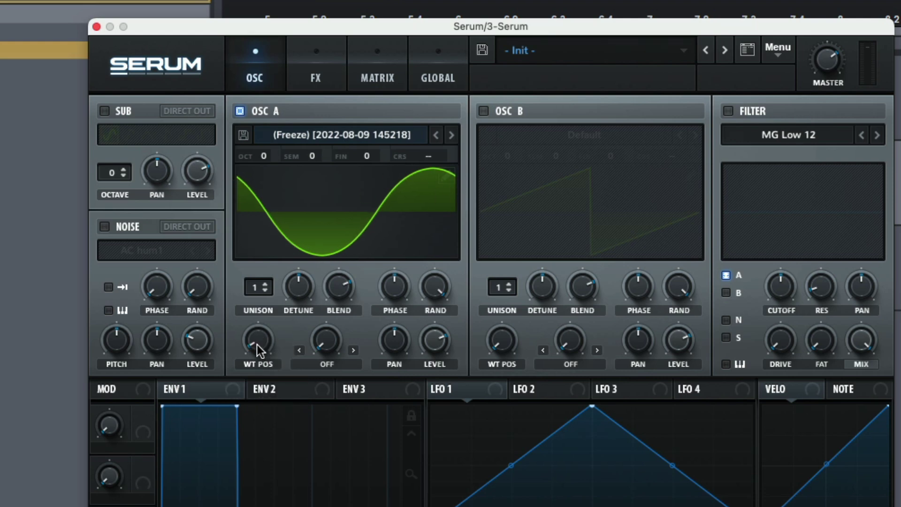
pyautogui.moveTo(259, 349); pyautogui.dragTo(286, 353)
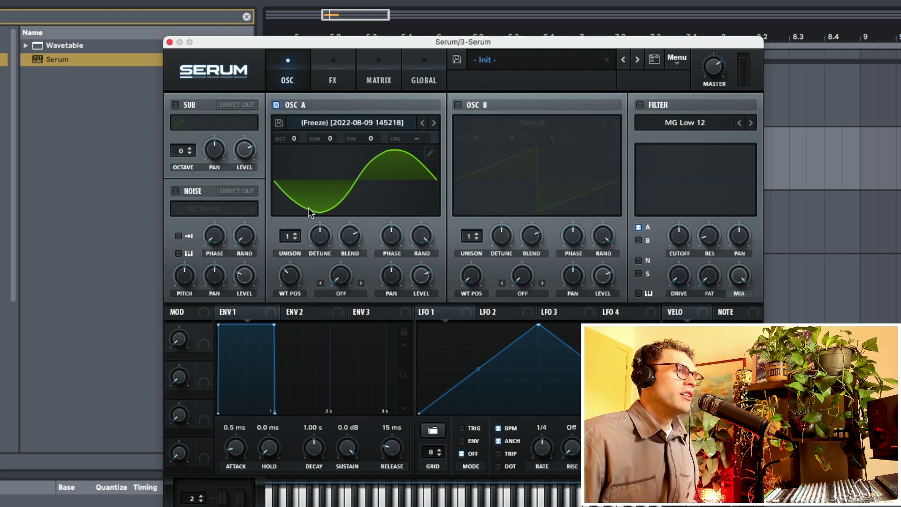
# Close Serum, select the consolidated clip, and clear the browser search field
pyautogui.click(170, 42)
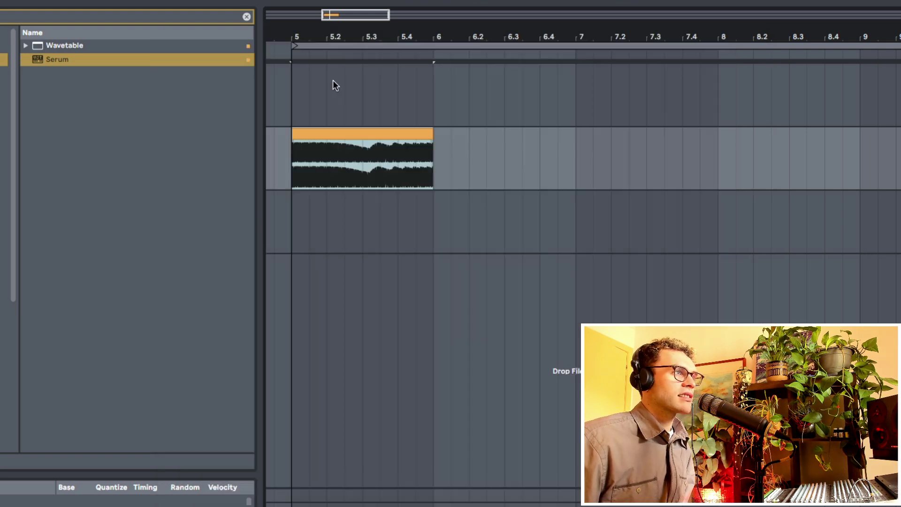
pyautogui.click(292, 170)
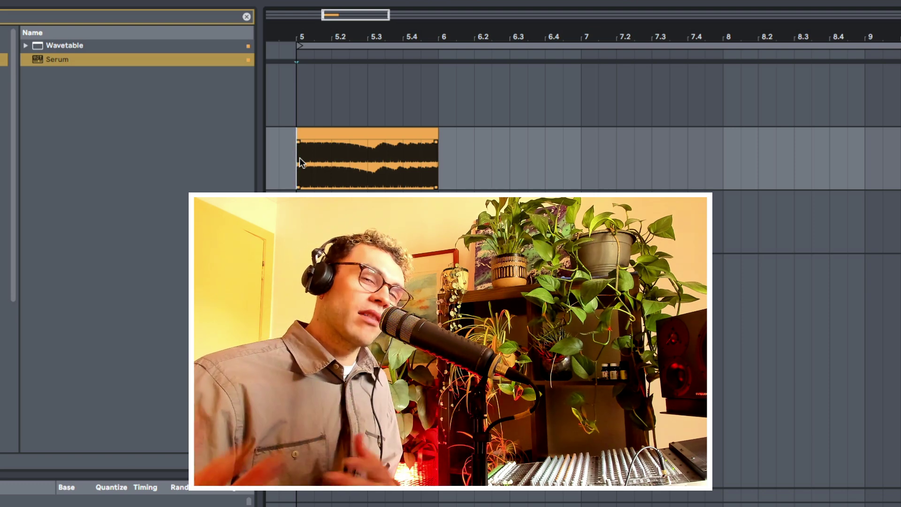
pyautogui.click(247, 16)
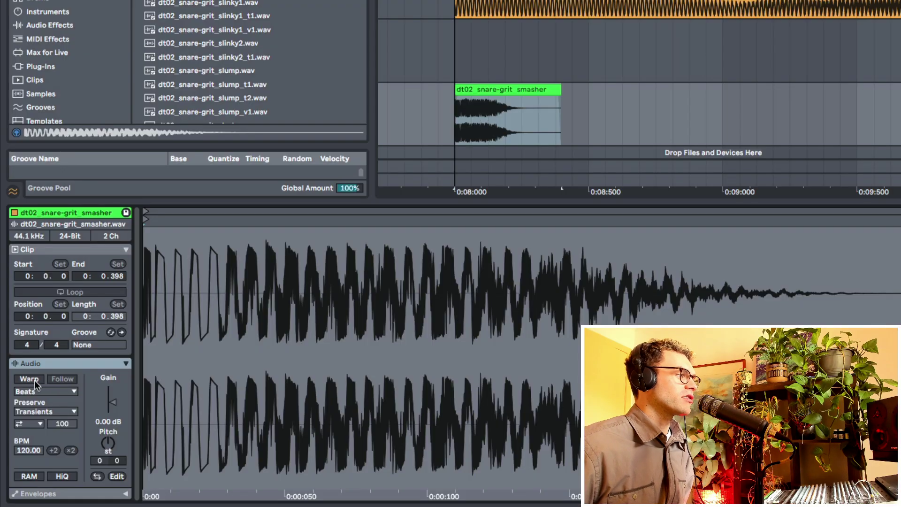
# Warp the snare in Texture mode, stretch it to the Freeze clip's length, and play it
pyautogui.click(41, 380)
pyautogui.click(46, 391)
pyautogui.click(48, 424)
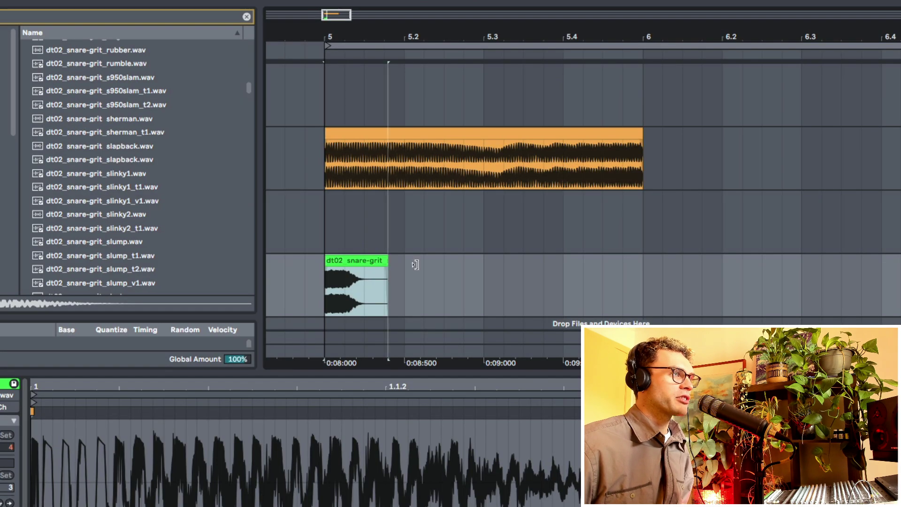
pyautogui.moveTo(389, 265); pyautogui.dragTo(748, 273)
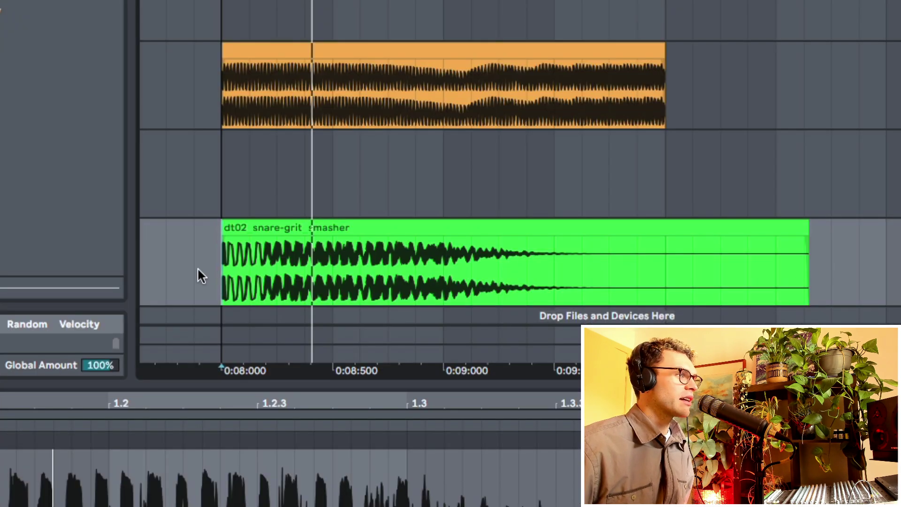
pyautogui.press('space')
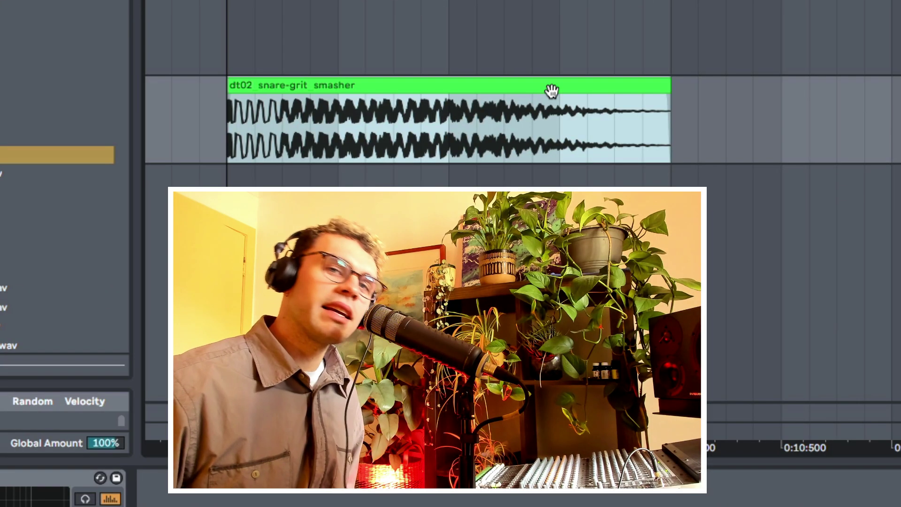
# Consolidate the stretched snare into a new clip and select it
pyautogui.press('super+j')
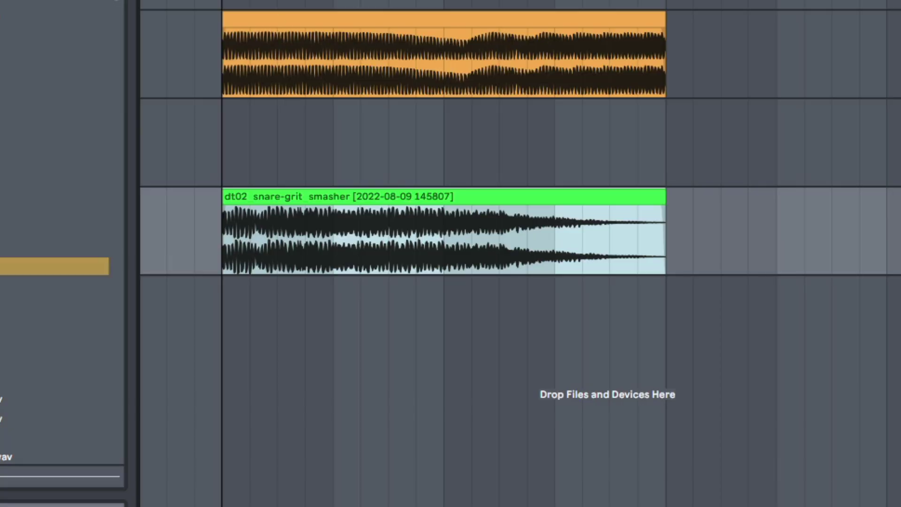
pyautogui.scroll(15, 520, 230)
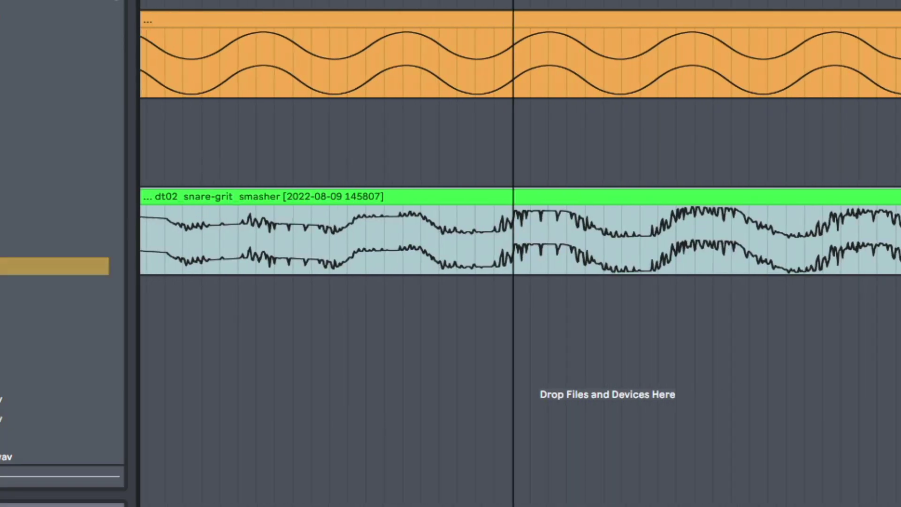
pyautogui.scroll(-6, 520, 230)
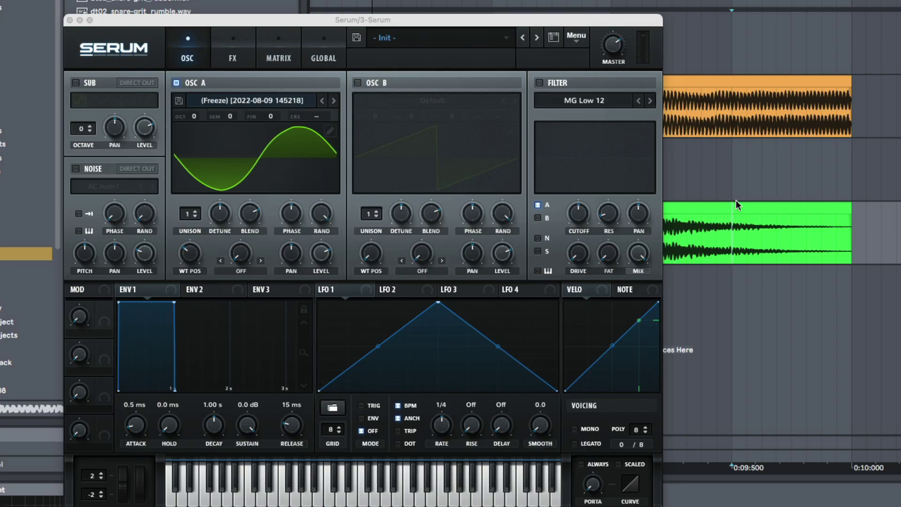
pyautogui.click(736, 205)
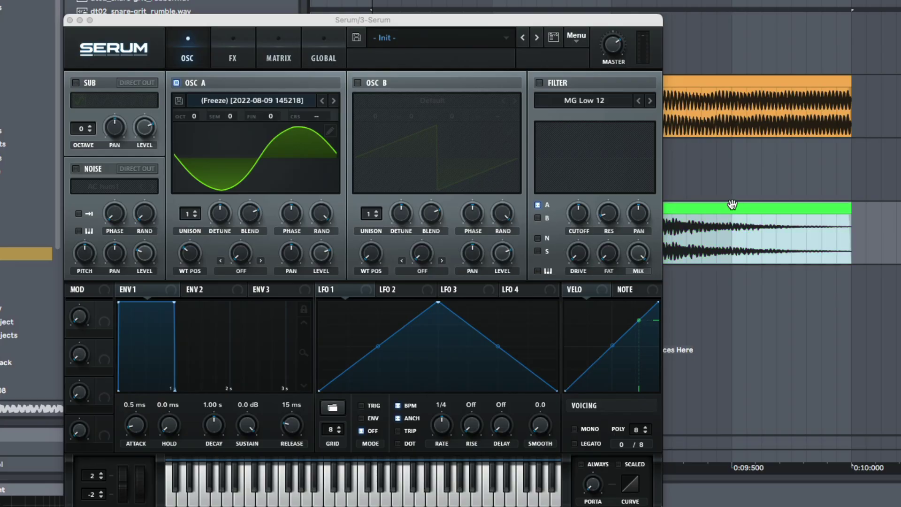
# Load the green snare clip into oscillator A as a constant-framesize wavetable and sweep its positions
pyautogui.moveTo(779, 233); pyautogui.dragTo(284, 170)
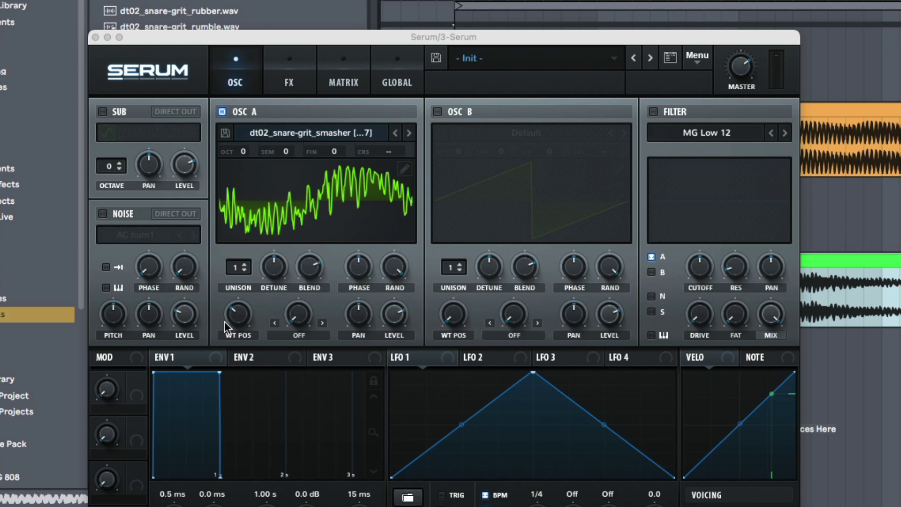
pyautogui.moveTo(179, 259); pyautogui.dragTo(189, 242)
pyautogui.moveTo(237, 301); pyautogui.dragTo(244, 192)
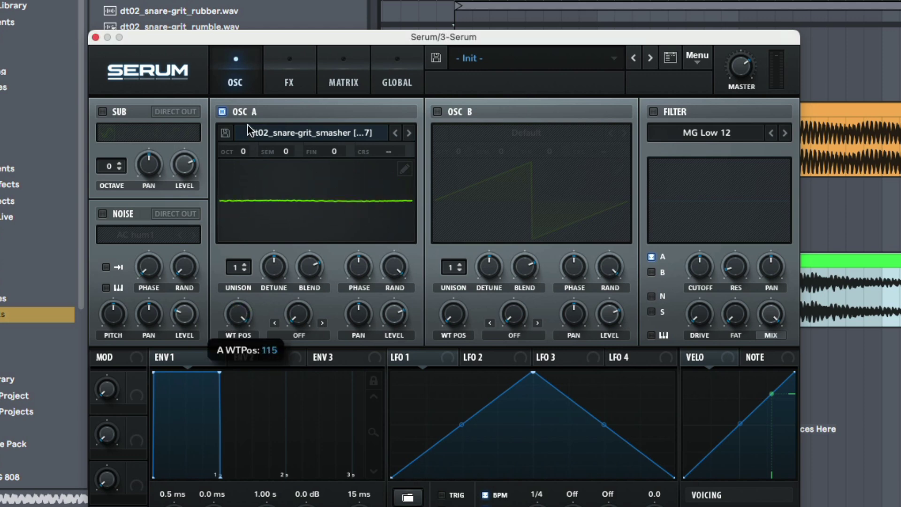
pyautogui.moveTo(248, 141); pyautogui.dragTo(243, 354)
pyautogui.click(280, 201)
pyautogui.click(314, 193)
pyautogui.scroll(-6, 241, 319)
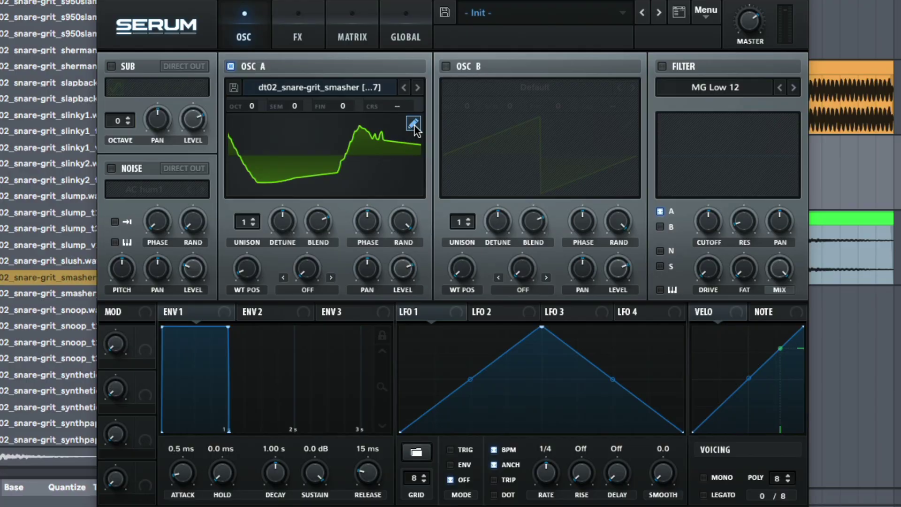
# Open oscillator A's wavetable editor and browse its processing and single-frame menus
pyautogui.click(413, 124)
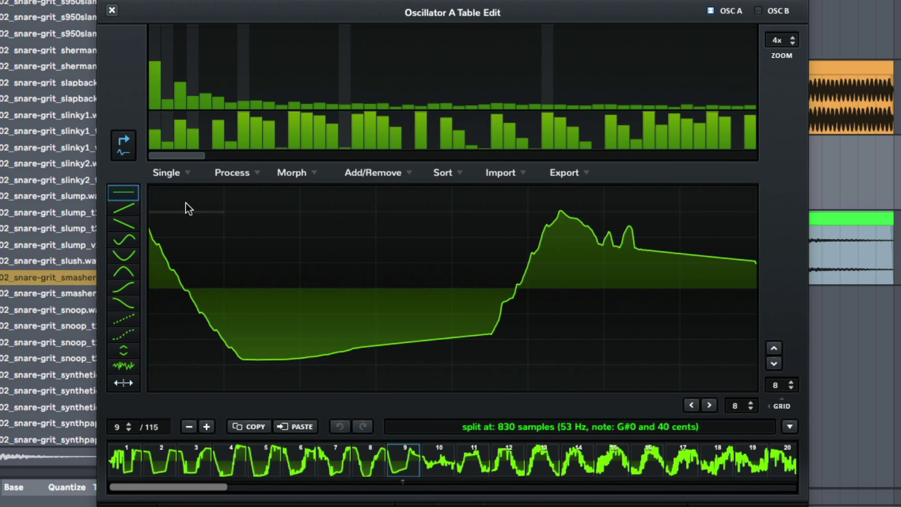
pyautogui.click(224, 171)
pyautogui.click(227, 173)
pyautogui.click(174, 172)
pyautogui.click(206, 194)
# Select frames 56–115 and remove them, leaving a 55-frame snare table
pyautogui.moveTo(201, 485); pyautogui.dragTo(775, 488)
pyautogui.click(780, 469)
pyautogui.click(458, 467)
pyautogui.click(286, 464)
pyautogui.keyDown('shift'); pyautogui.click(775, 469); pyautogui.keyUp('shift')
pyautogui.click(358, 174)
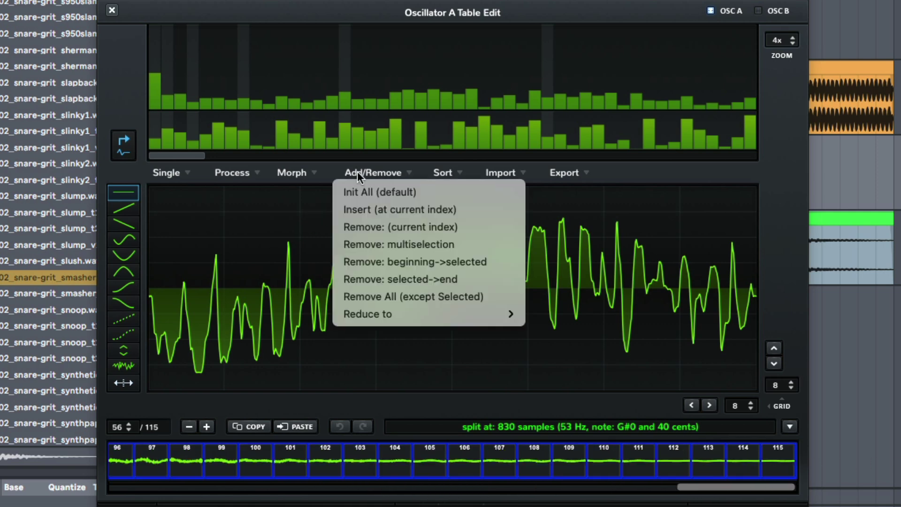
pyautogui.click(376, 241)
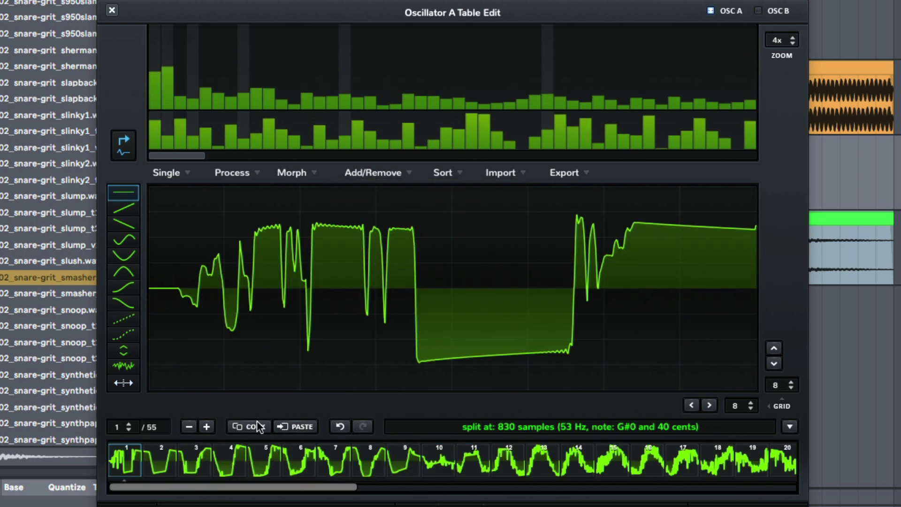
# Remove the first frame from the snare wavetable and preview the remaining frames
pyautogui.click(190, 428)
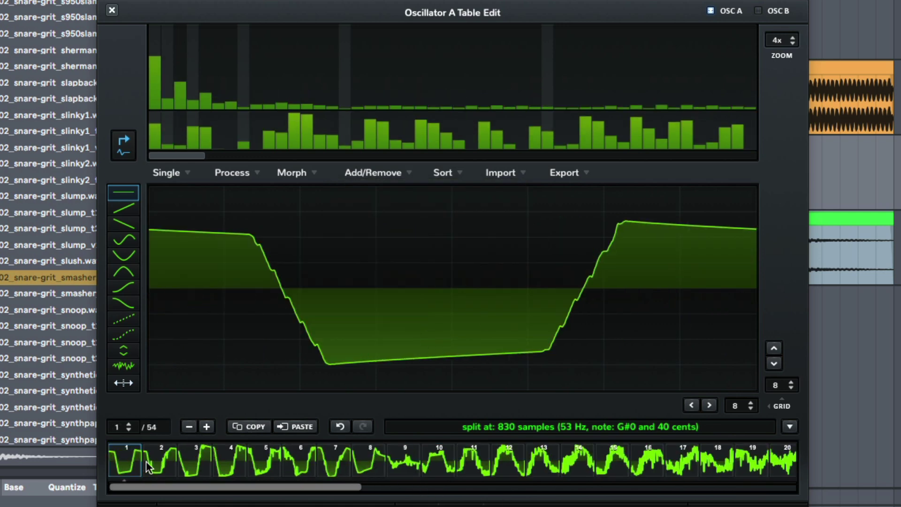
pyautogui.moveTo(155, 462); pyautogui.dragTo(131, 467)
pyautogui.click(375, 464)
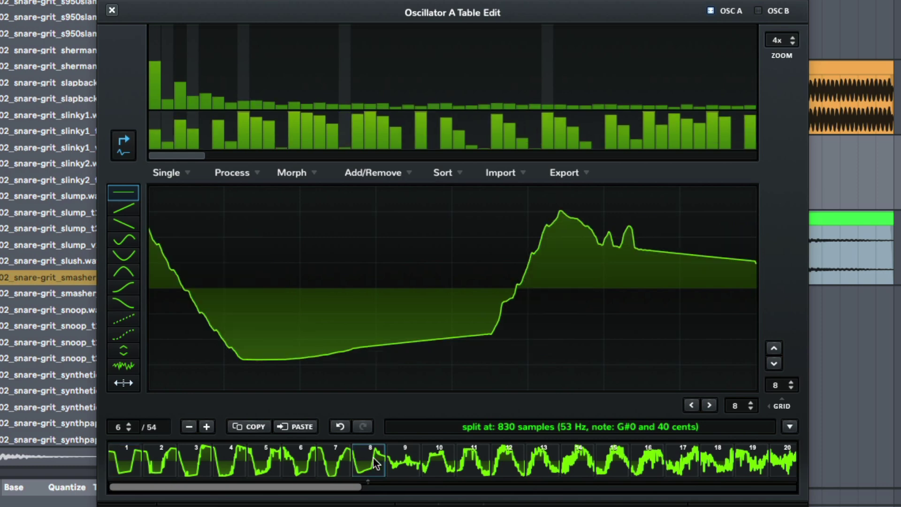
pyautogui.click(127, 472)
# Delete frames 2 through 7 with Remove: multiselection
pyautogui.click(160, 469)
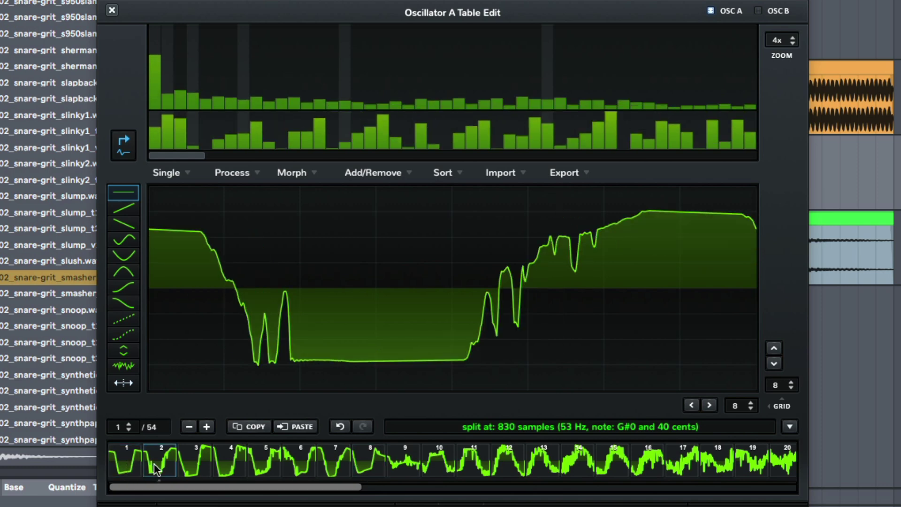
pyautogui.keyDown('shift'); pyautogui.click(340, 467); pyautogui.keyUp('shift')
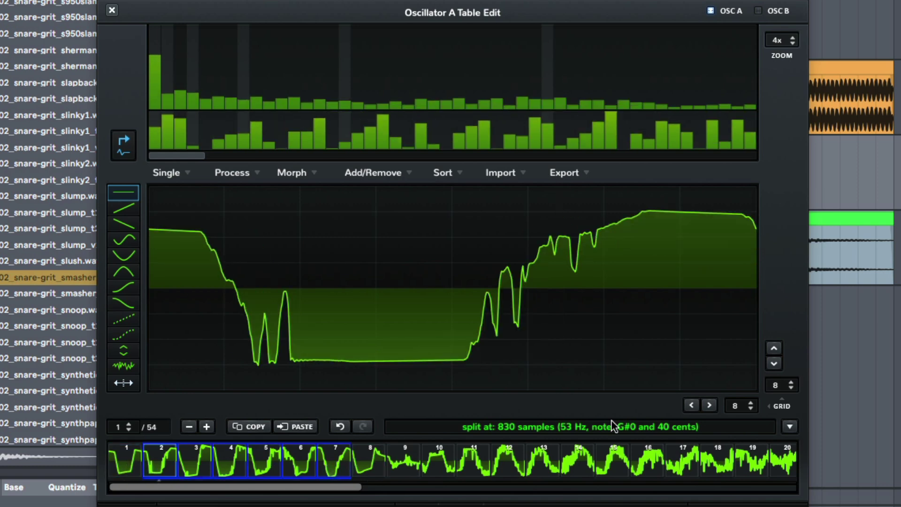
pyautogui.click(392, 175)
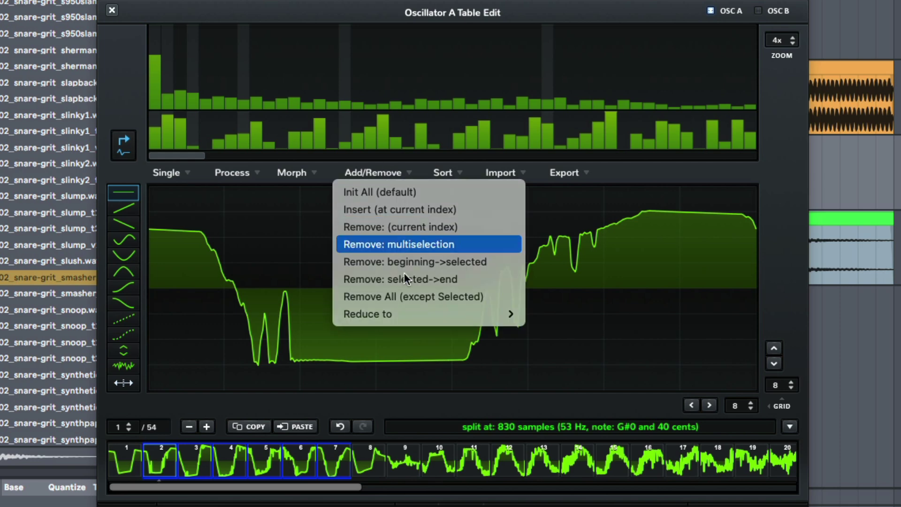
pyautogui.click(399, 242)
# Remove frame 5 through the end of the table, leaving five frames
pyautogui.click(149, 463)
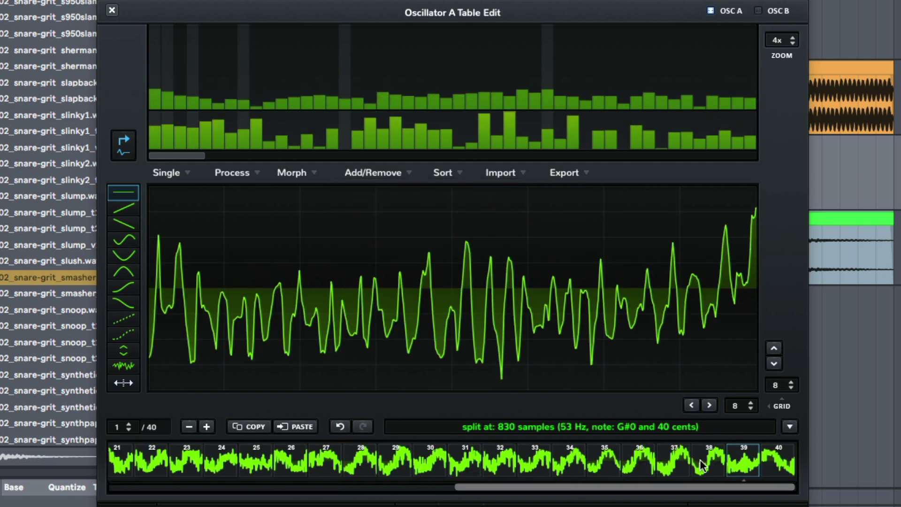
pyautogui.hscroll(-10, 681, 465)
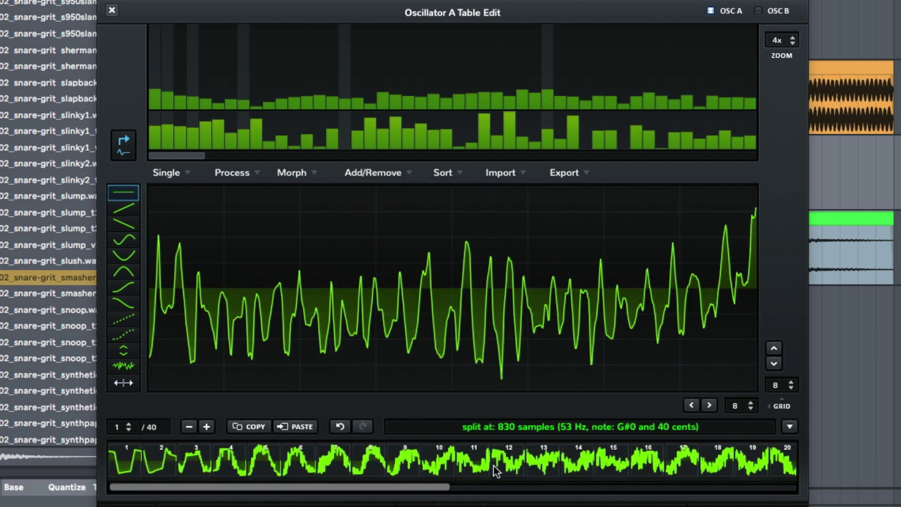
pyautogui.keyDown('shift'); pyautogui.click(261, 466); pyautogui.keyUp('shift')
pyautogui.click(372, 170)
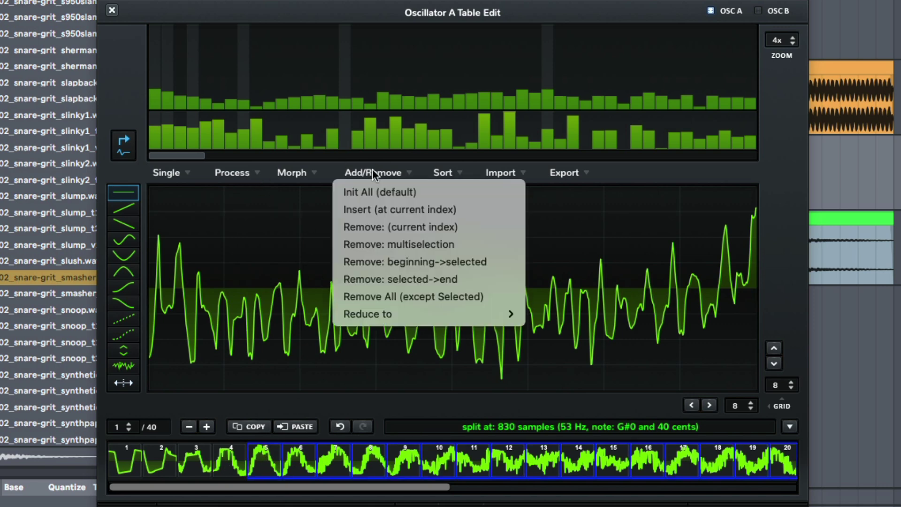
pyautogui.click(396, 246)
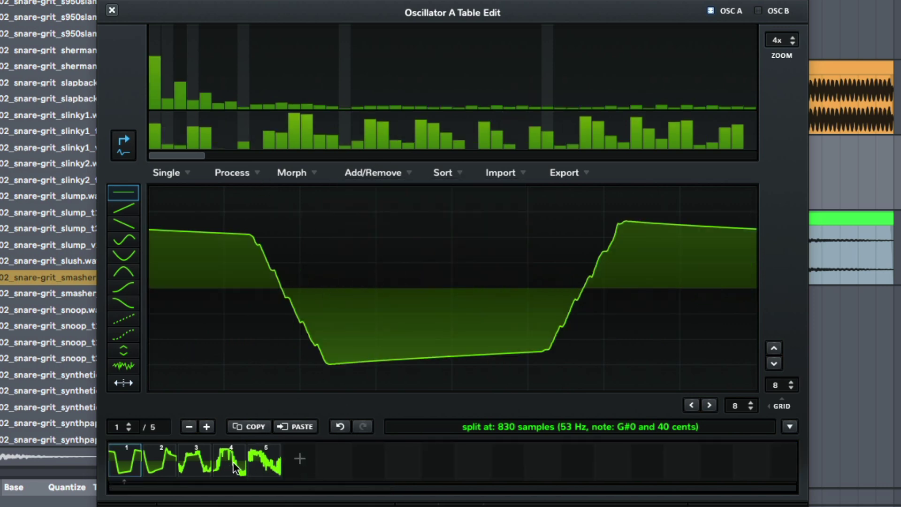
# Step through the five remaining frames to compare them
pyautogui.click(154, 472)
pyautogui.click(239, 467)
pyautogui.click(266, 469)
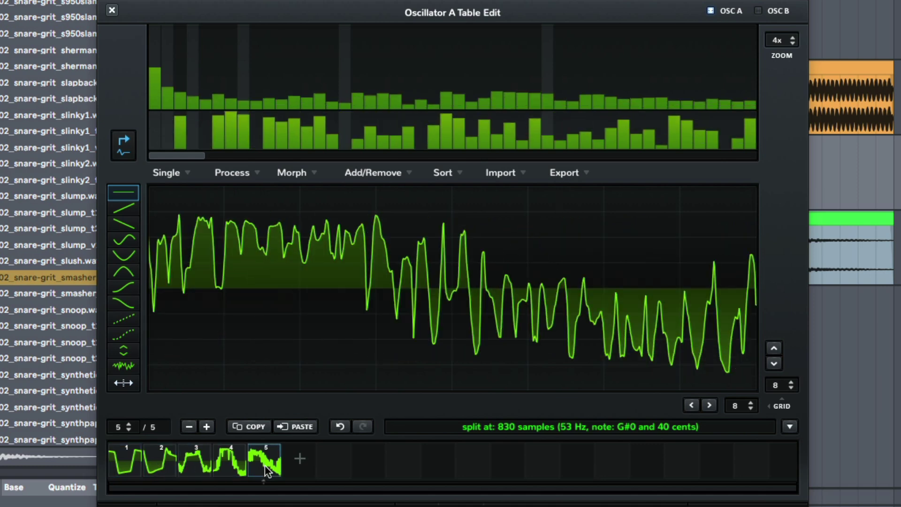
pyautogui.click(125, 464)
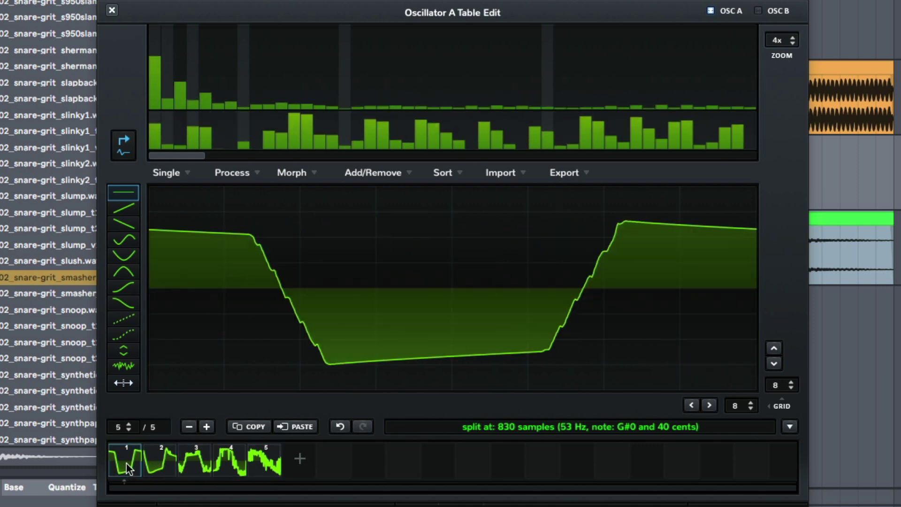
pyautogui.click(161, 462)
pyautogui.click(195, 461)
pyautogui.click(222, 460)
pyautogui.click(264, 467)
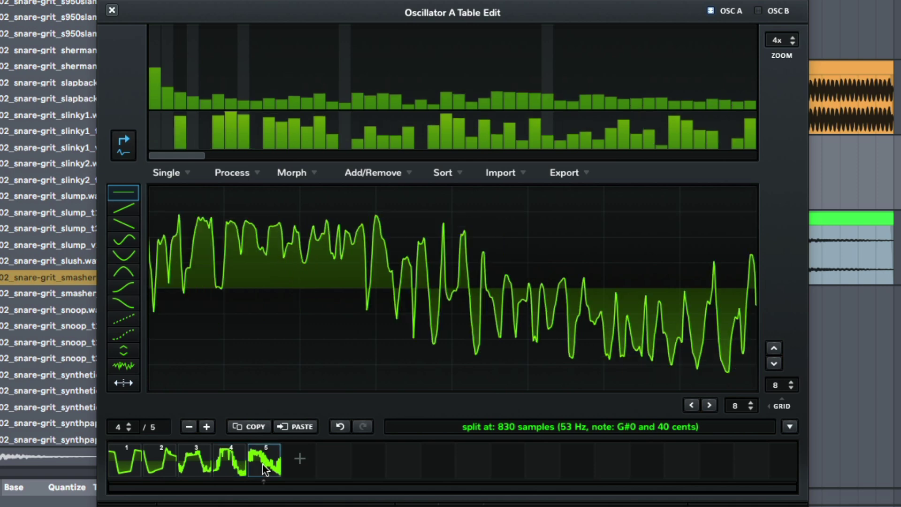
# Remove DC offset and crossfade the edges on all five frames, then open Morph
pyautogui.keyDown('shift'); pyautogui.click(130, 466); pyautogui.keyUp('shift')
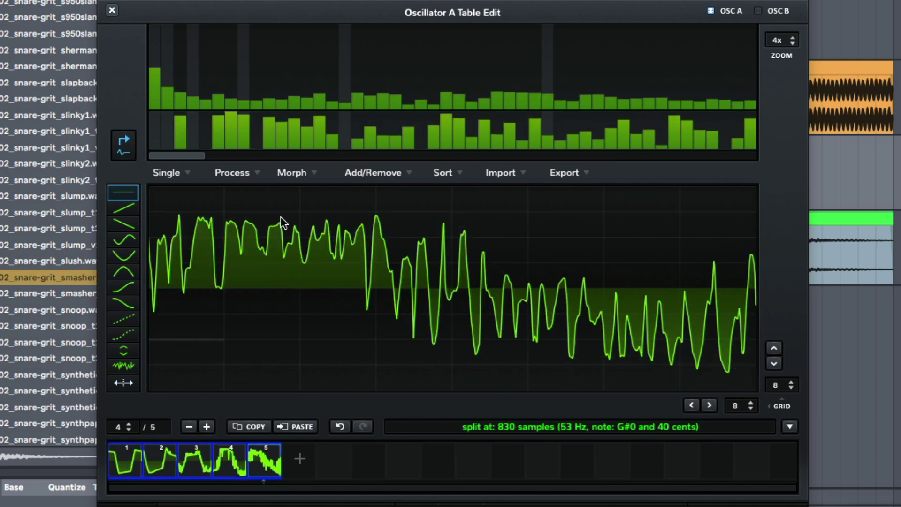
pyautogui.click(247, 172)
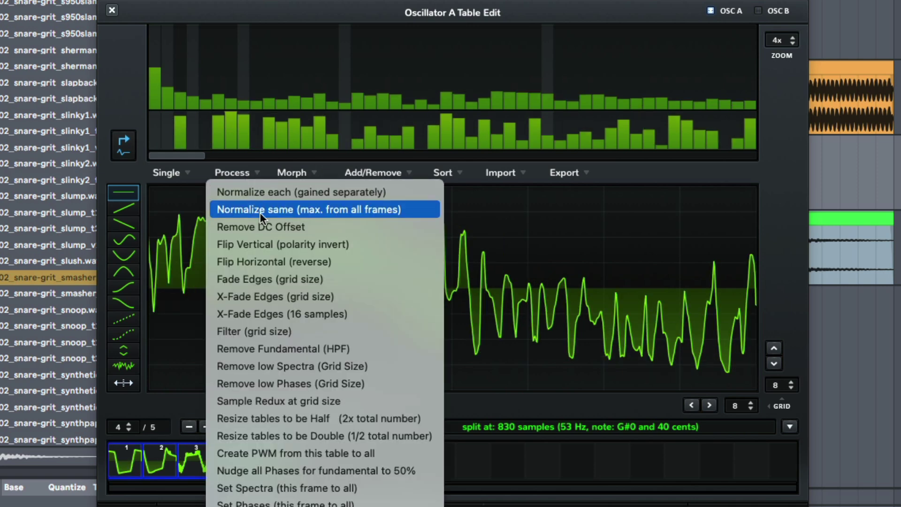
pyautogui.click(267, 227)
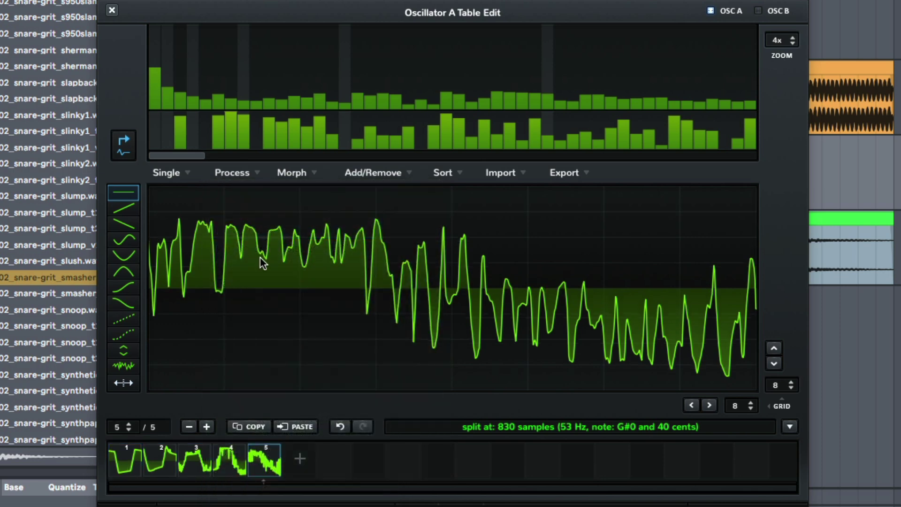
pyautogui.click(248, 173)
pyautogui.click(250, 289)
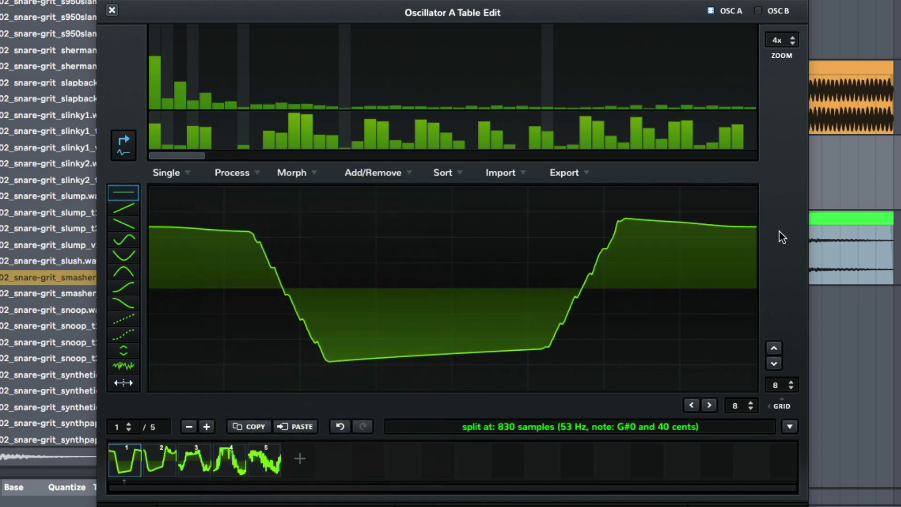
pyautogui.click(294, 171)
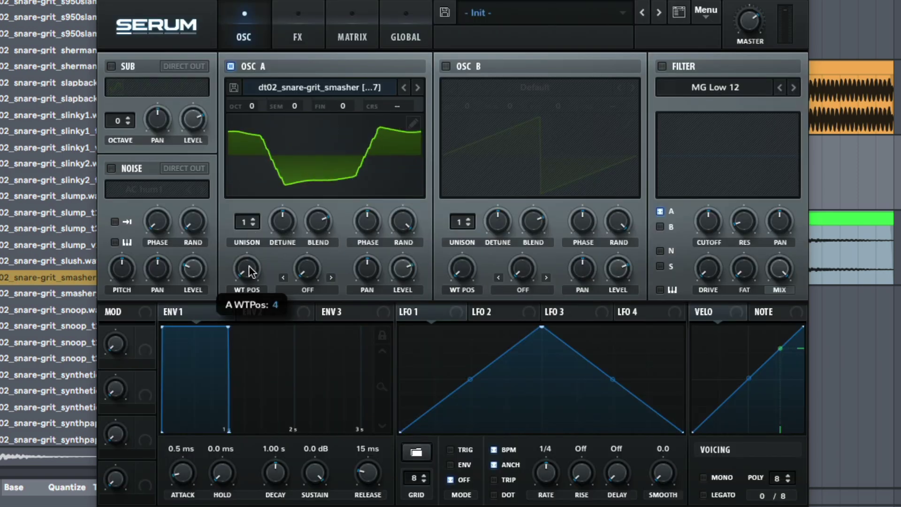
# Sweep Osc A's WT POS through the morphed snare table and show it in 3D
pyautogui.moveTo(249, 266); pyautogui.dragTo(263, 235)
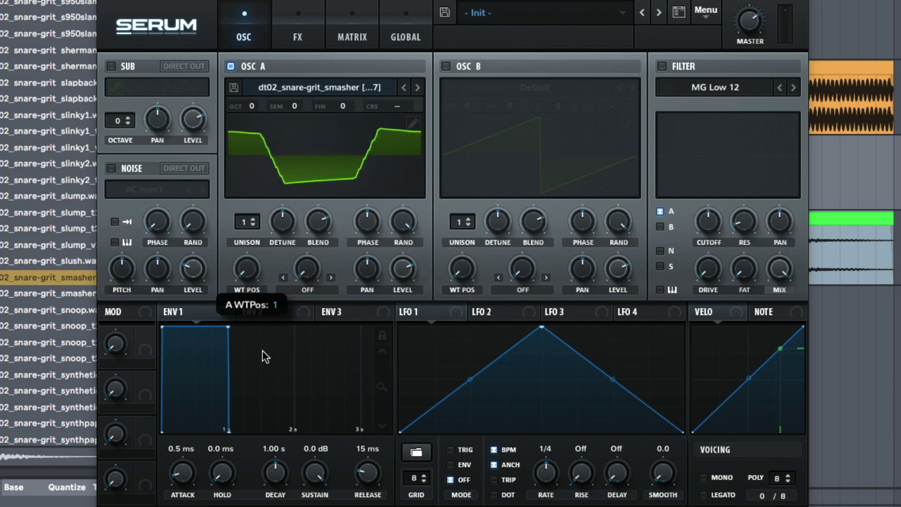
pyautogui.moveTo(263, 351); pyautogui.dragTo(279, 323)
pyautogui.click(341, 156)
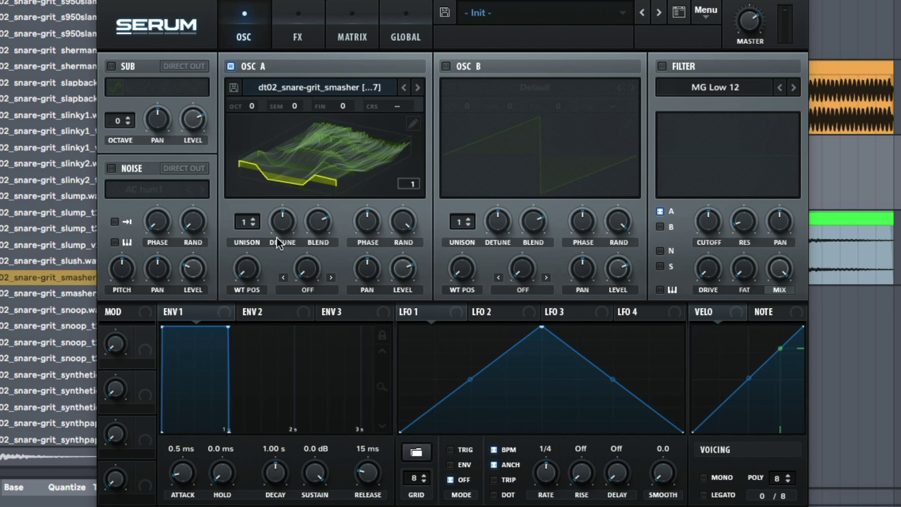